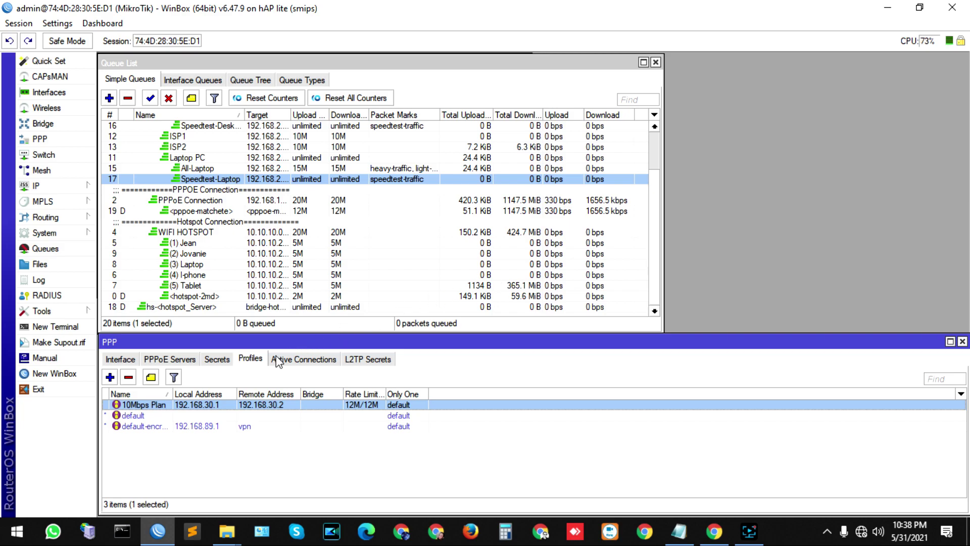
Step: Review the PPPoE Auto Add Simple Queues script in Notepad and select its ON UP body
{"action": "left_click", "coordinate": [682, 535]}
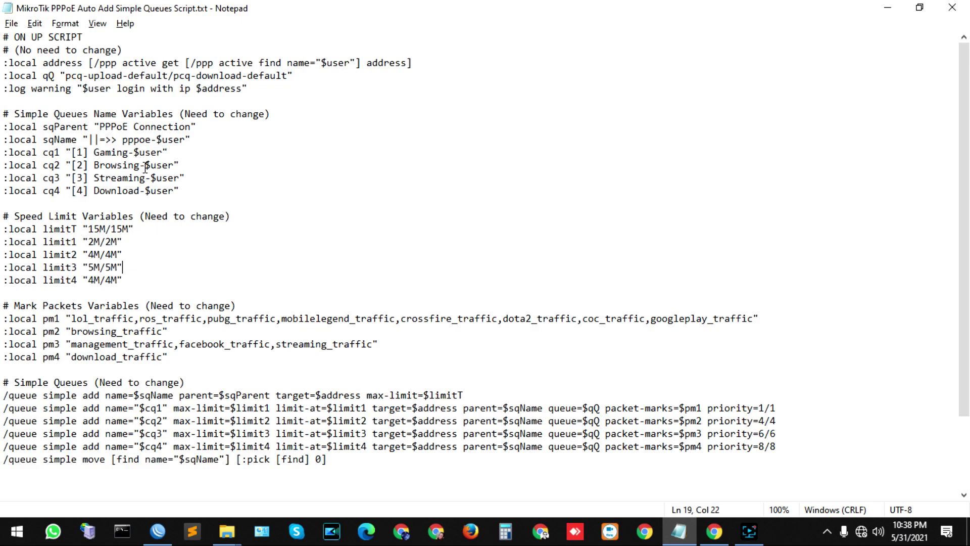
{"action": "scroll", "coordinate": [166, 223], "scroll_direction": "down", "scroll_amount": 3}
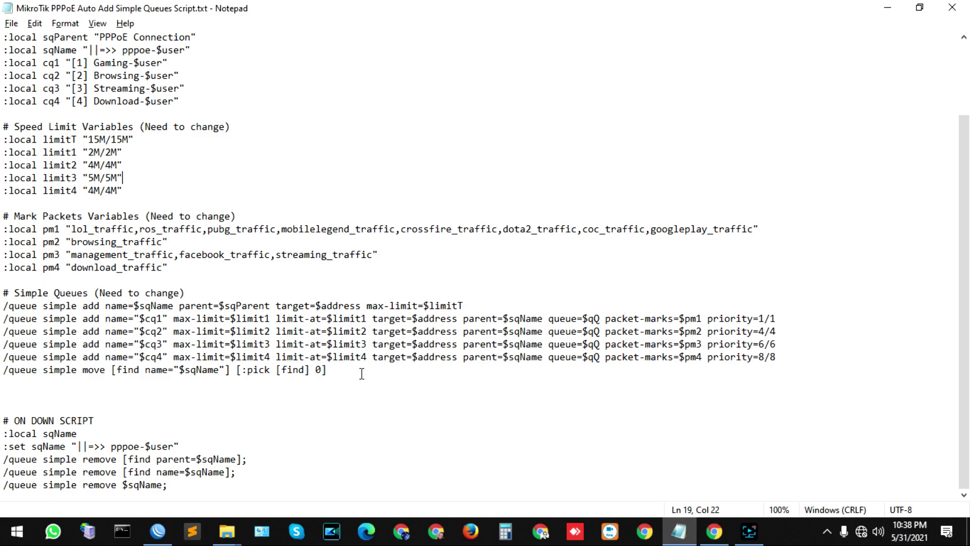
{"action": "scroll", "coordinate": [301, 408], "scroll_direction": "up", "scroll_amount": 3}
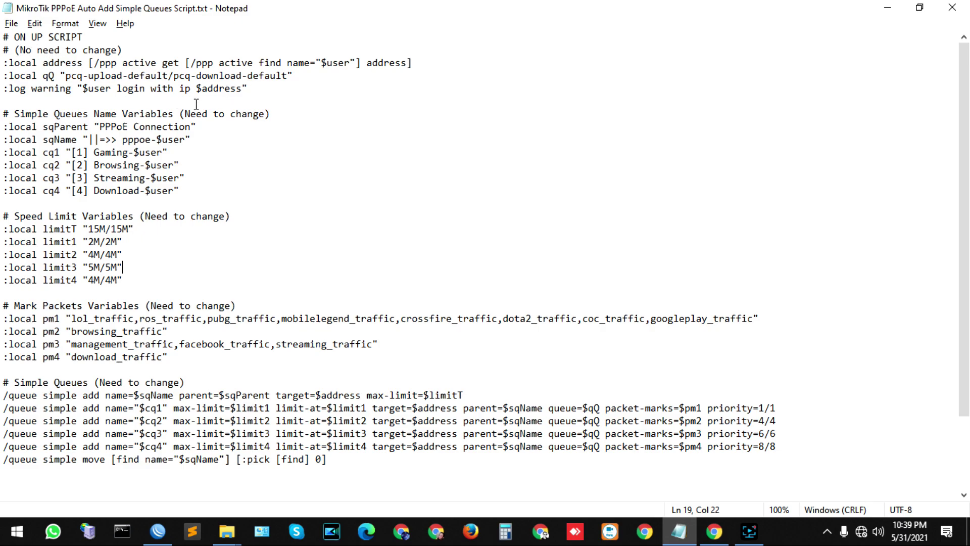
{"action": "scroll", "coordinate": [201, 109], "scroll_direction": "down", "scroll_amount": 1}
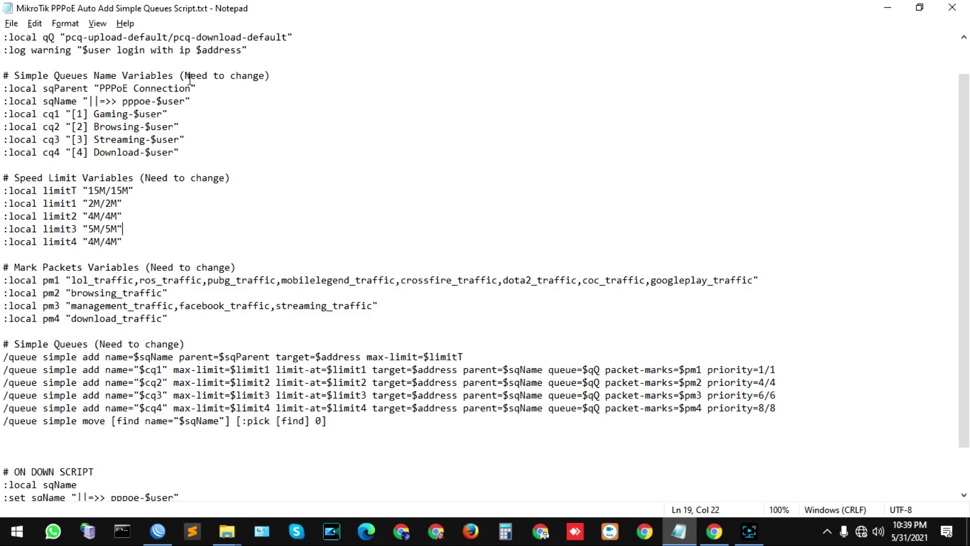
{"action": "scroll", "coordinate": [262, 290], "scroll_direction": "down", "scroll_amount": 1}
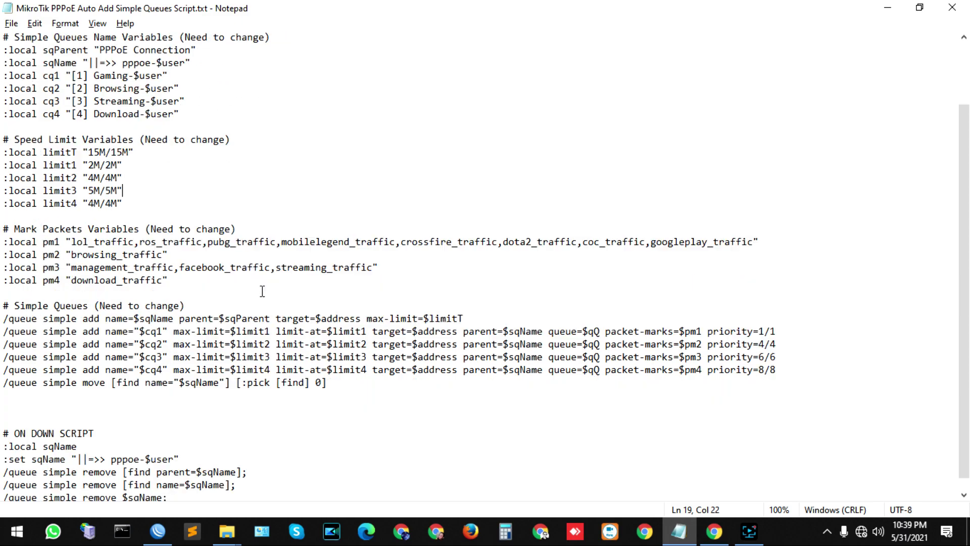
{"action": "scroll", "coordinate": [263, 291], "scroll_direction": "up", "scroll_amount": 1}
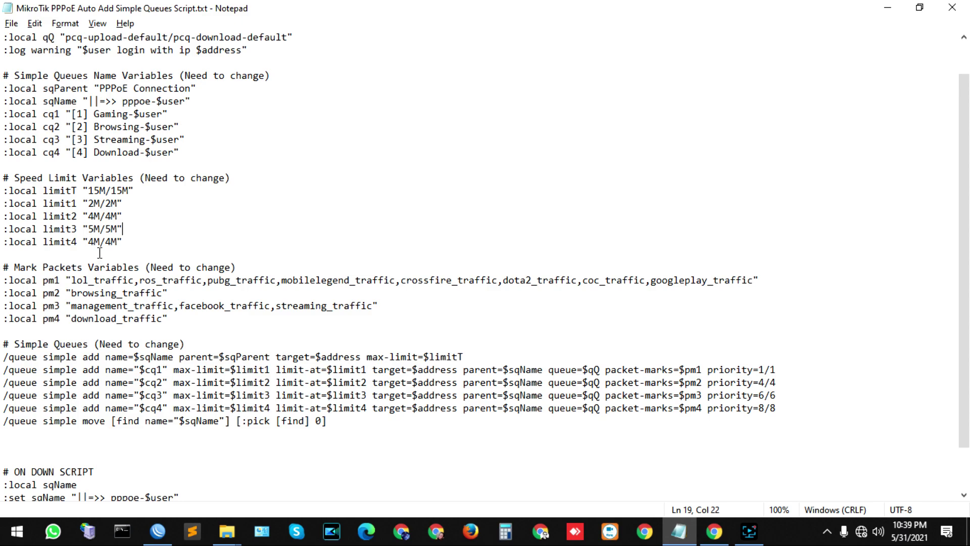
{"action": "scroll", "coordinate": [89, 133], "scroll_direction": "up", "scroll_amount": 1}
{"action": "left_click_drag", "start_coordinate": [4, 49], "coordinate": [355, 454]}
{"action": "scroll", "coordinate": [316, 397], "scroll_direction": "down", "scroll_amount": 1}
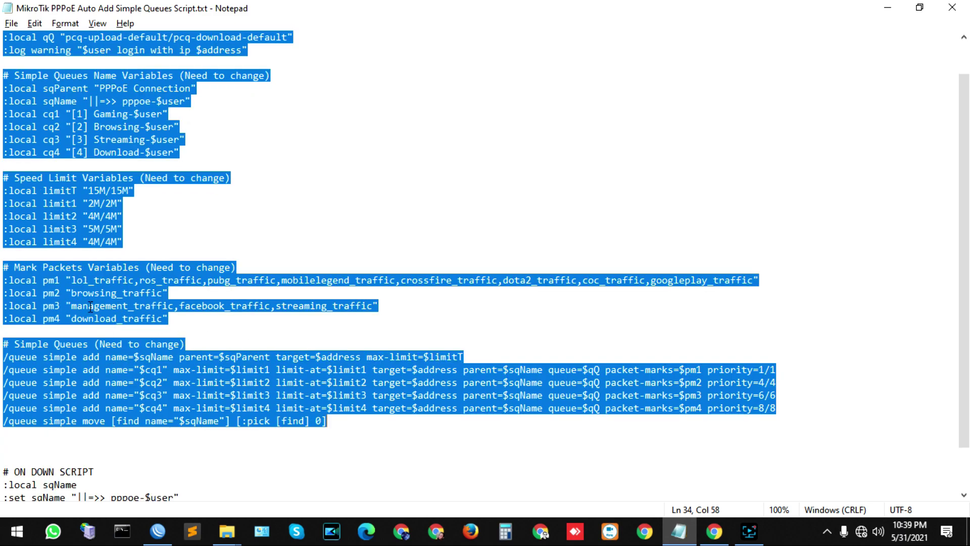
{"action": "left_click", "coordinate": [294, 378]}
{"action": "scroll", "coordinate": [347, 422], "scroll_direction": "up", "scroll_amount": 1}
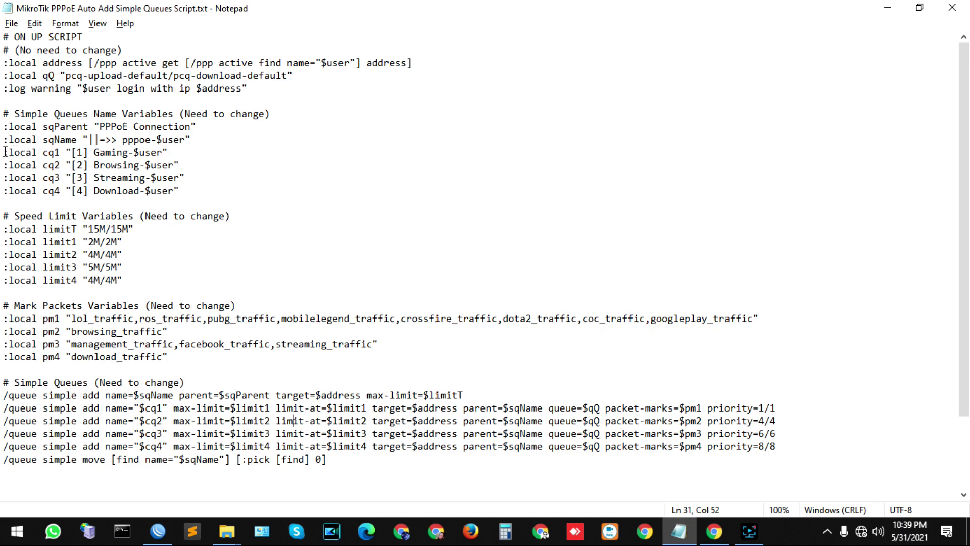
{"action": "left_click_drag", "start_coordinate": [193, 201], "coordinate": [1, 157]}
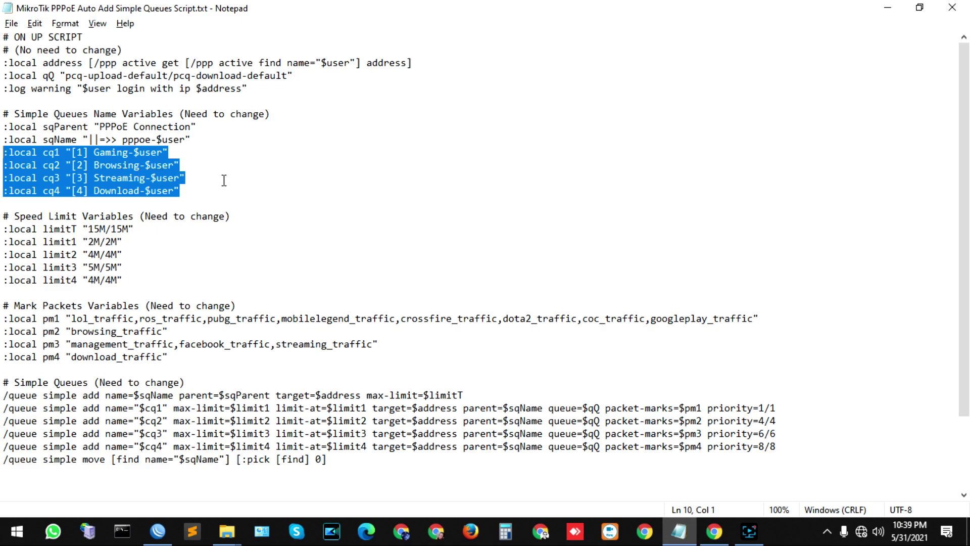
{"action": "left_click", "coordinate": [105, 165]}
{"action": "left_click_drag", "start_coordinate": [186, 188], "coordinate": [4, 153]}
{"action": "left_click_drag", "start_coordinate": [129, 281], "coordinate": [4, 241]}
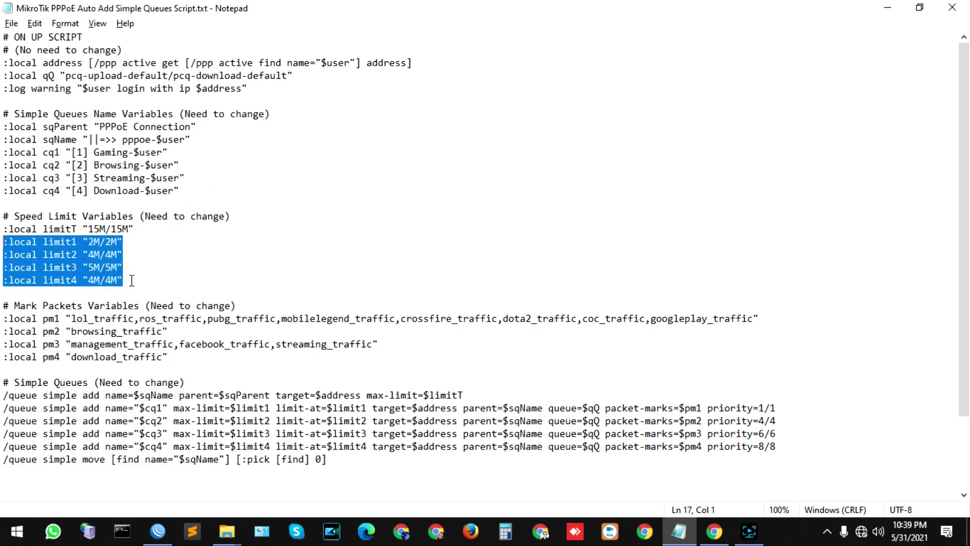
{"action": "left_click", "coordinate": [187, 189]}
{"action": "left_click_drag", "start_coordinate": [186, 190], "coordinate": [2, 152]}
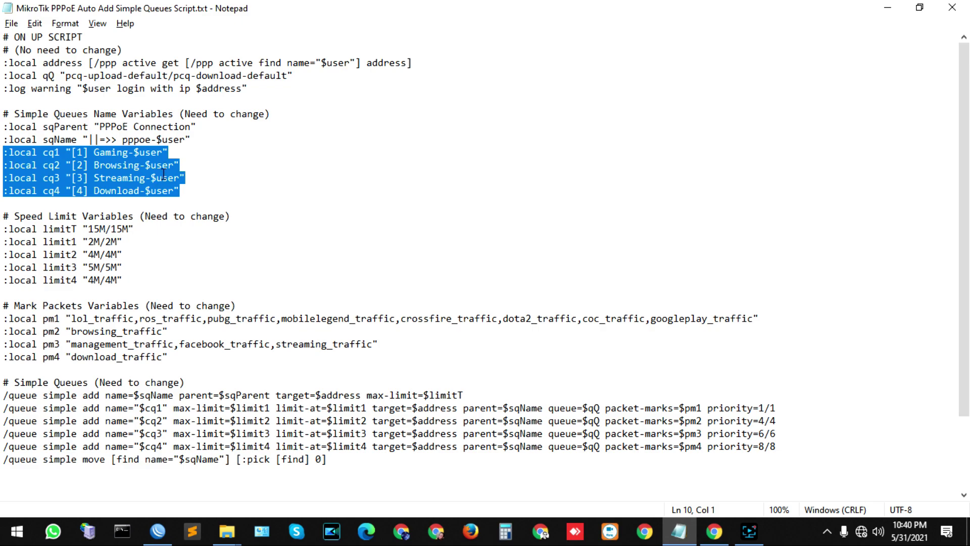
{"action": "left_click_drag", "start_coordinate": [192, 141], "coordinate": [5, 143]}
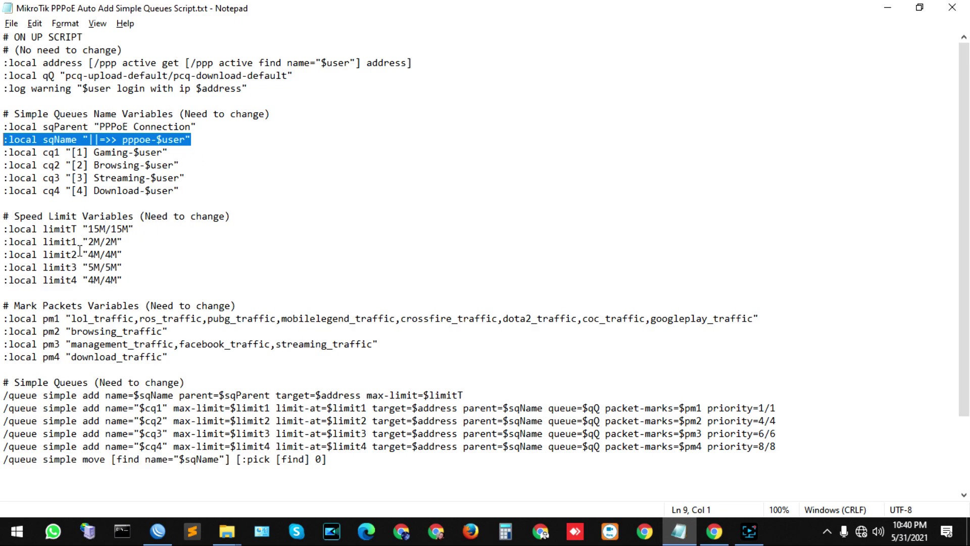
{"action": "left_click", "coordinate": [122, 279]}
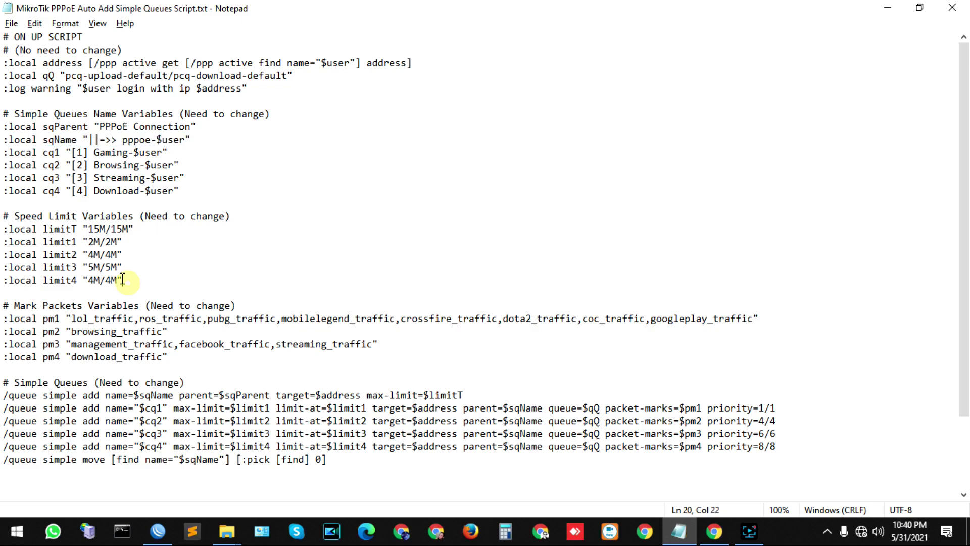
{"action": "left_click_drag", "start_coordinate": [122, 280], "coordinate": [2, 242]}
{"action": "left_click_drag", "start_coordinate": [135, 229], "coordinate": [3, 229]}
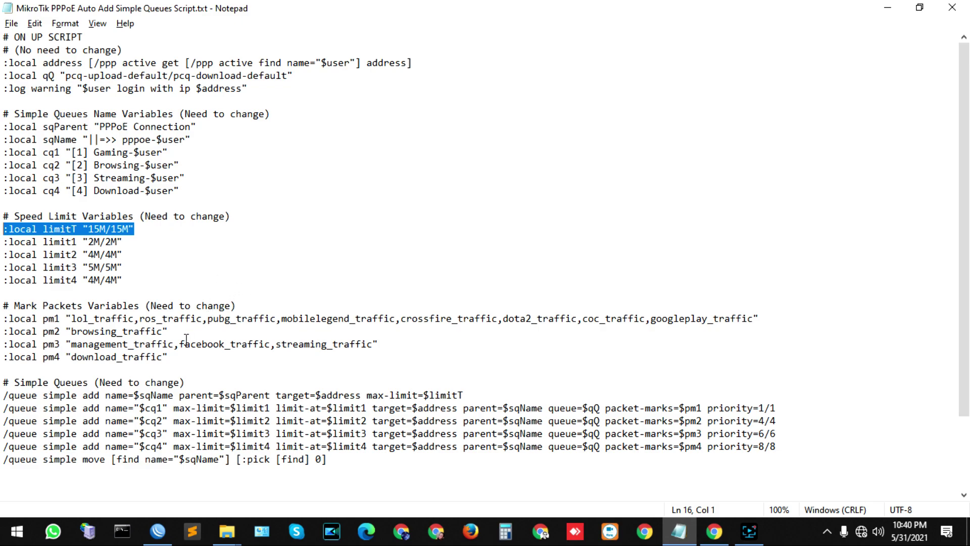
{"action": "left_click_drag", "start_coordinate": [169, 356], "coordinate": [2, 319]}
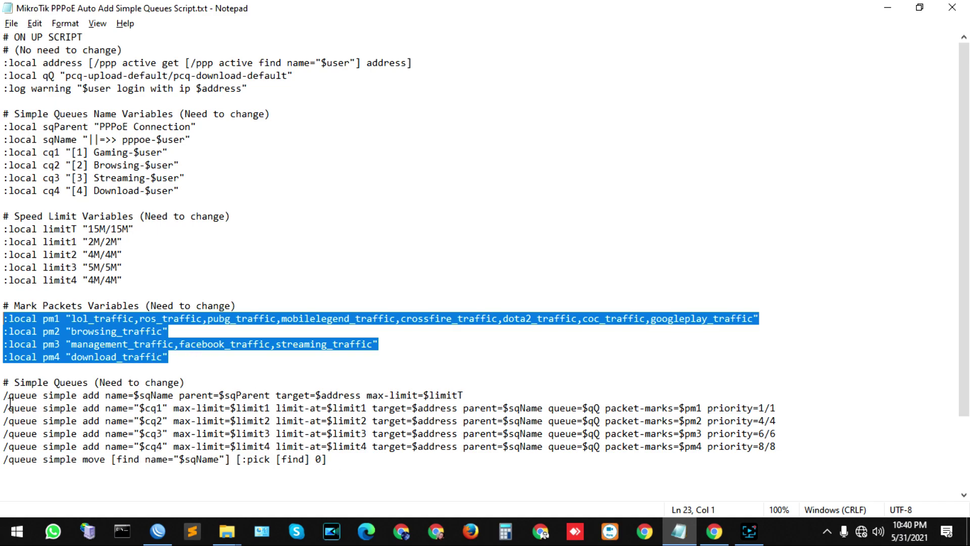
{"action": "left_click_drag", "start_coordinate": [3, 395], "coordinate": [782, 449]}
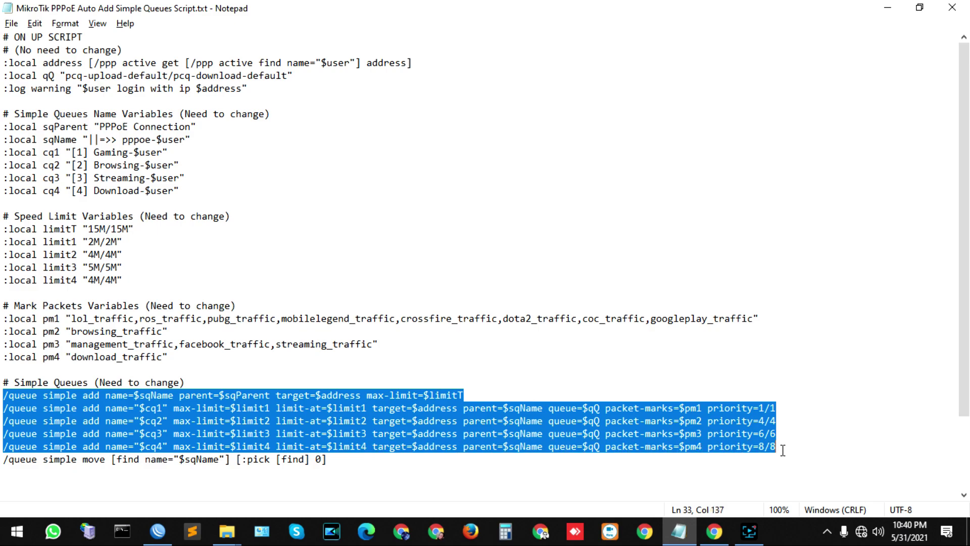
{"action": "left_click", "coordinate": [371, 459]}
{"action": "left_click_drag", "start_coordinate": [786, 450], "coordinate": [2, 412]}
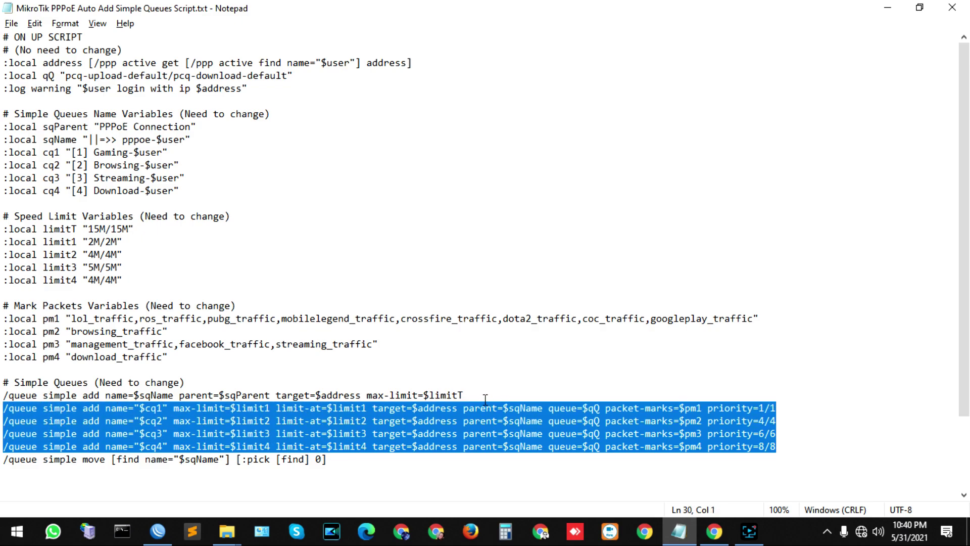
{"action": "left_click_drag", "start_coordinate": [467, 395], "coordinate": [2, 395]}
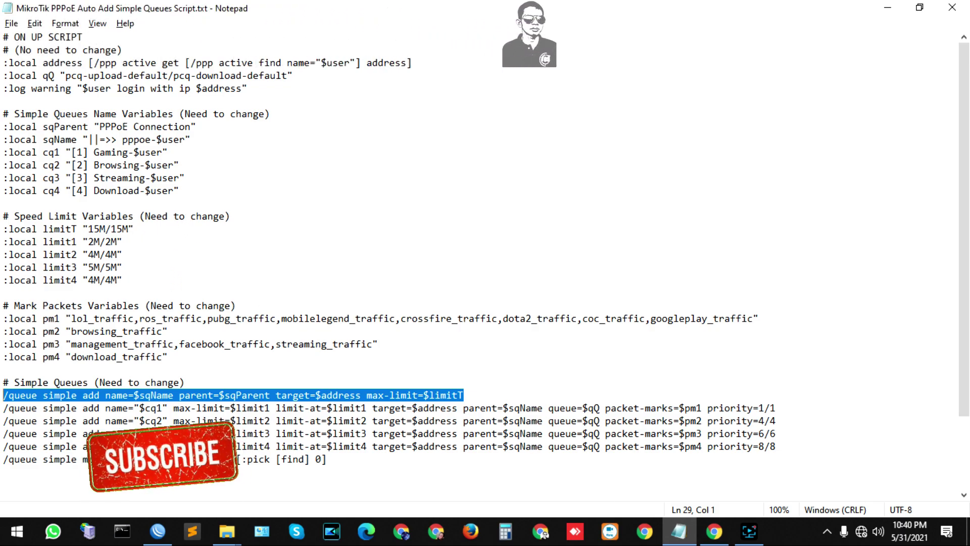
{"action": "left_click", "coordinate": [161, 533]}
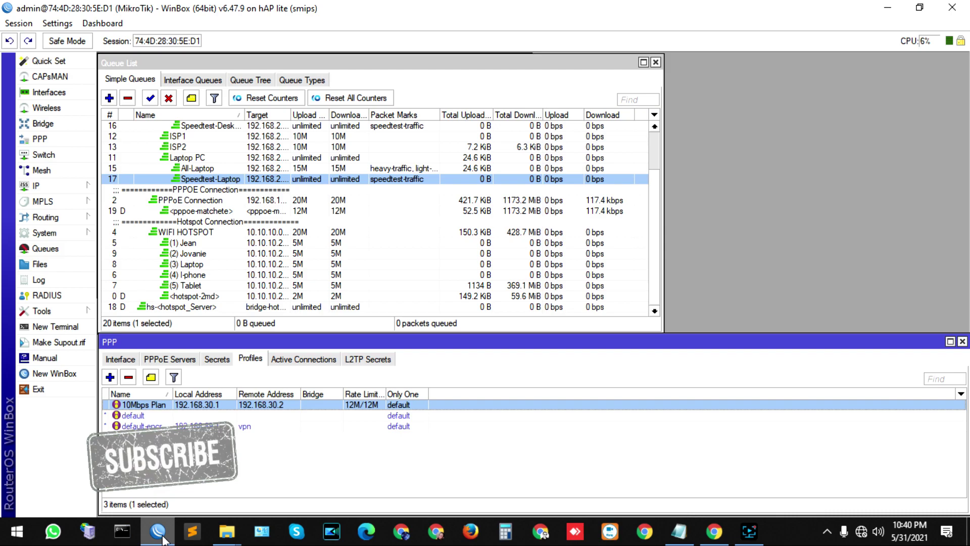
{"action": "left_click", "coordinate": [161, 533]}
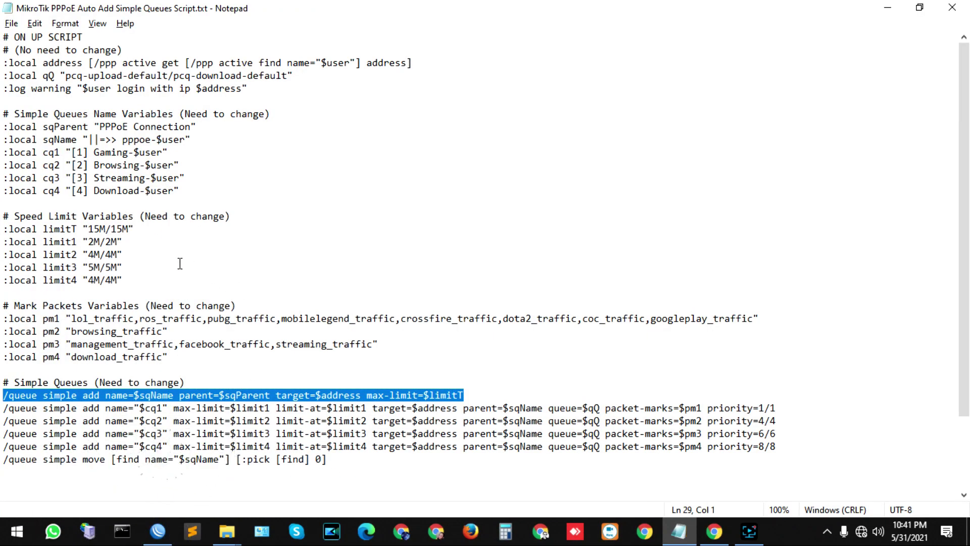
{"action": "left_click", "coordinate": [156, 249]}
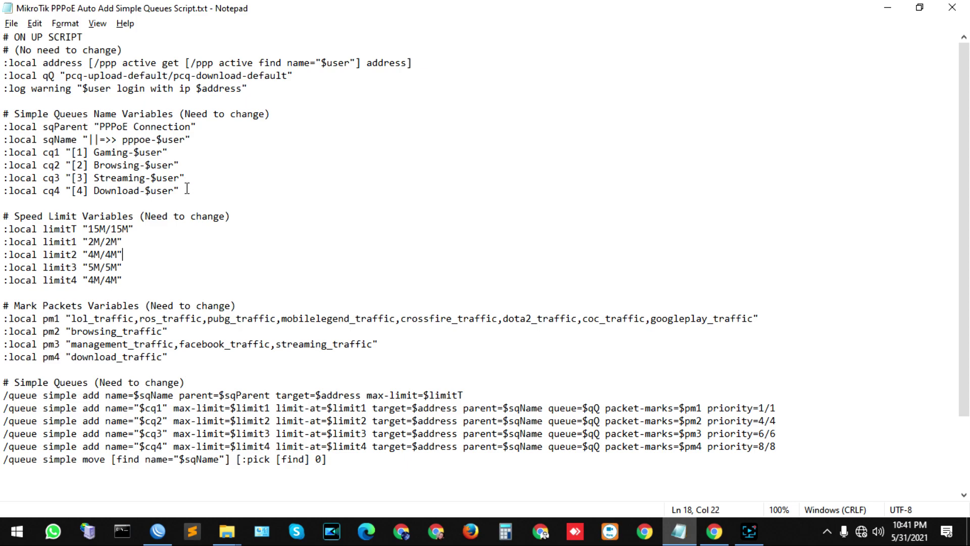
{"action": "left_click_drag", "start_coordinate": [181, 190], "coordinate": [10, 191]}
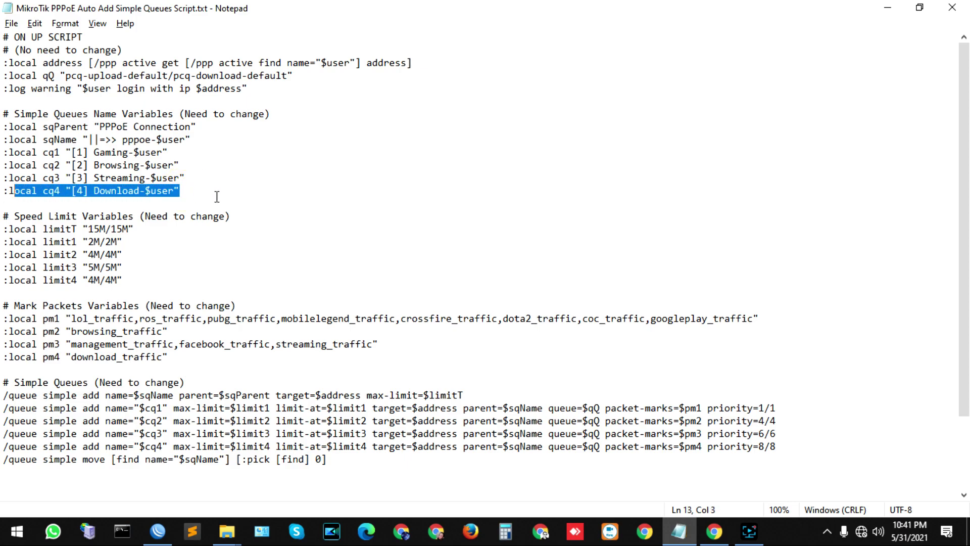
{"action": "left_click", "coordinate": [191, 191]}
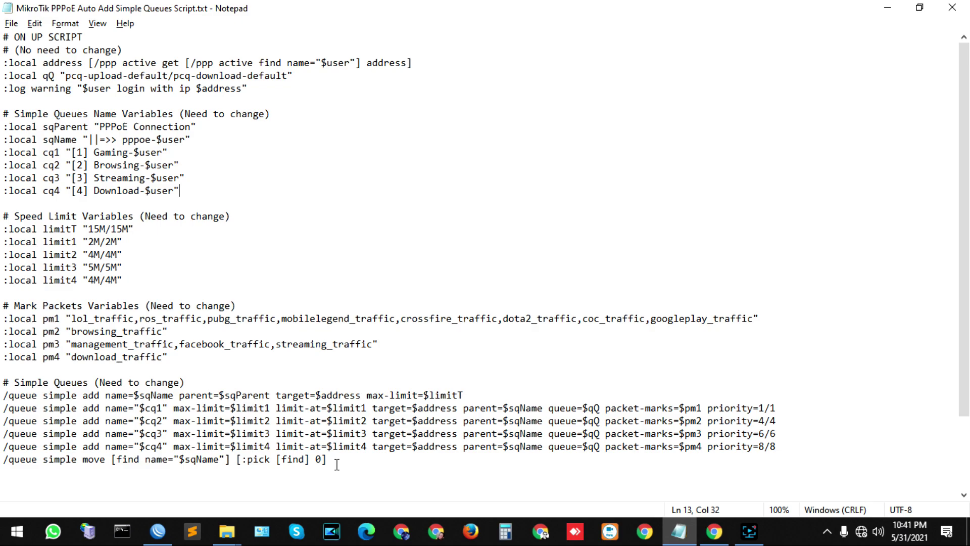
{"action": "left_click_drag", "start_coordinate": [330, 461], "coordinate": [3, 454]}
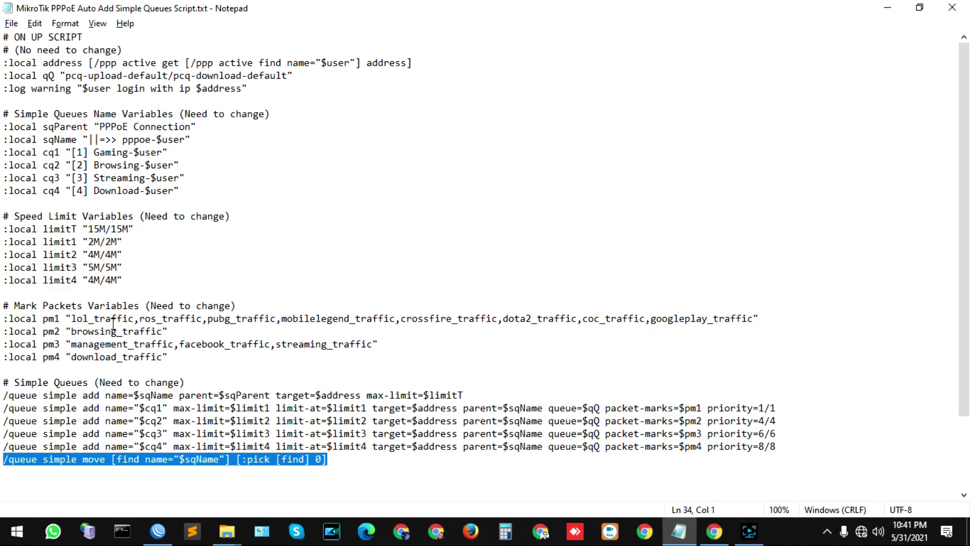
{"action": "left_click", "coordinate": [180, 191]}
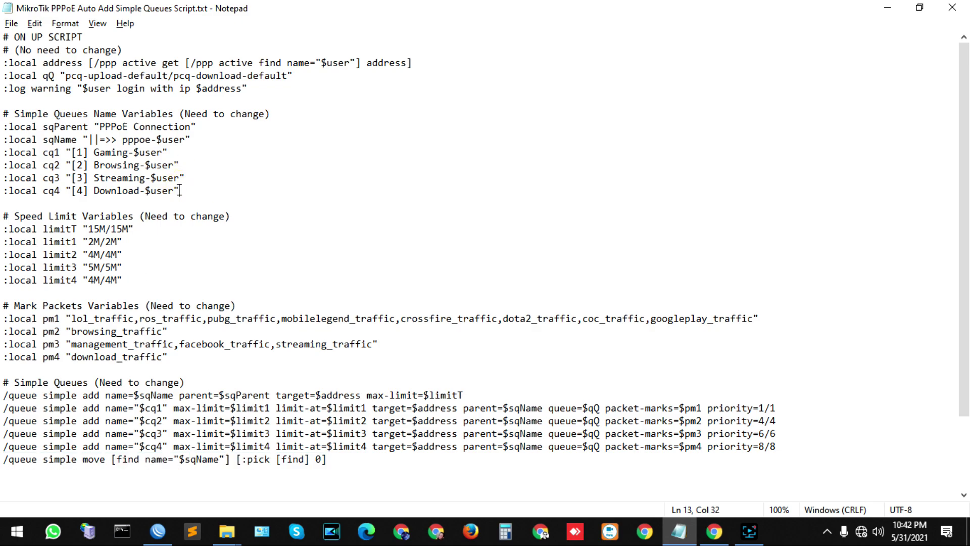
{"action": "left_click_drag", "start_coordinate": [179, 191], "coordinate": [2, 195]}
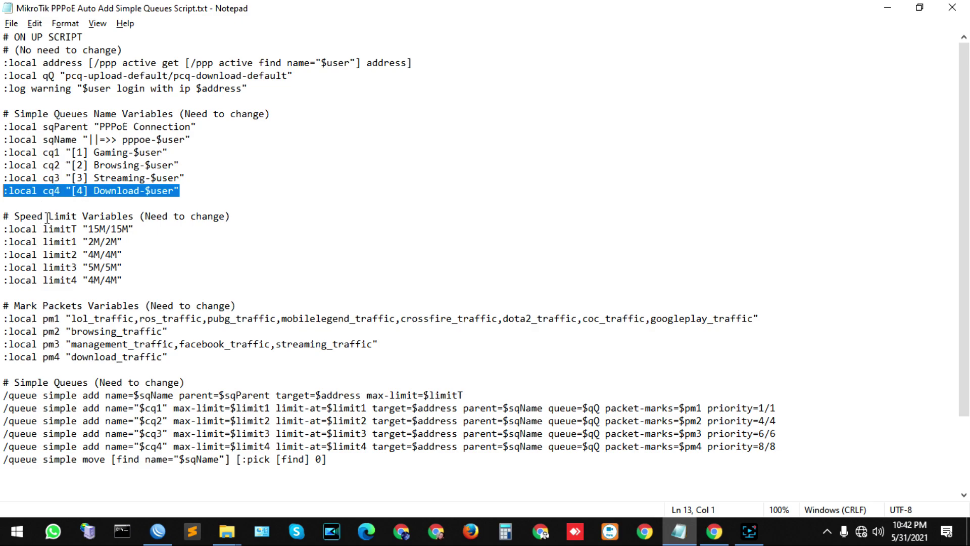
Step: Delete the fourth child queue's lines: cq4 name, limit4 speed, pm4 download_traffic and cq4 queue add
{"action": "key", "text": "BackSpace"}
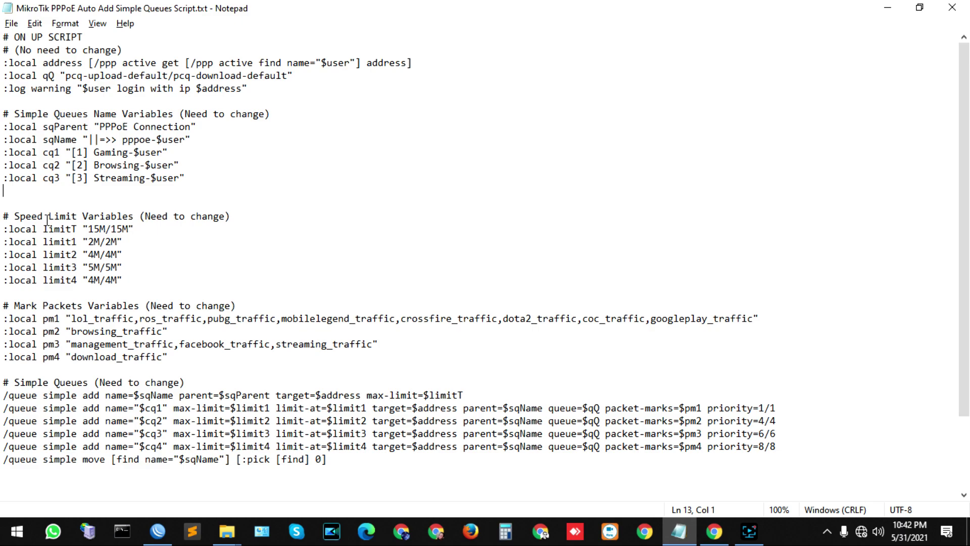
{"action": "key", "text": "BackSpace"}
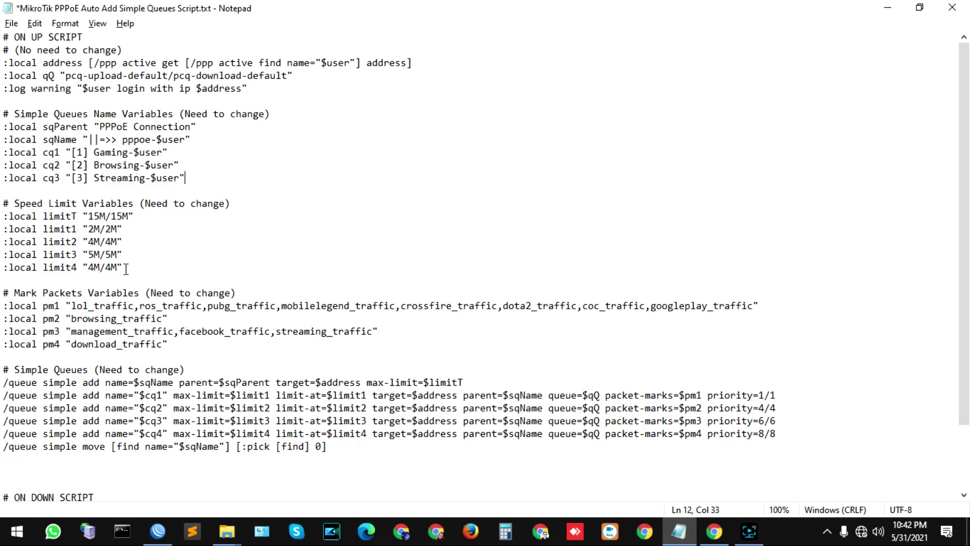
{"action": "left_click_drag", "start_coordinate": [124, 267], "coordinate": [2, 267]}
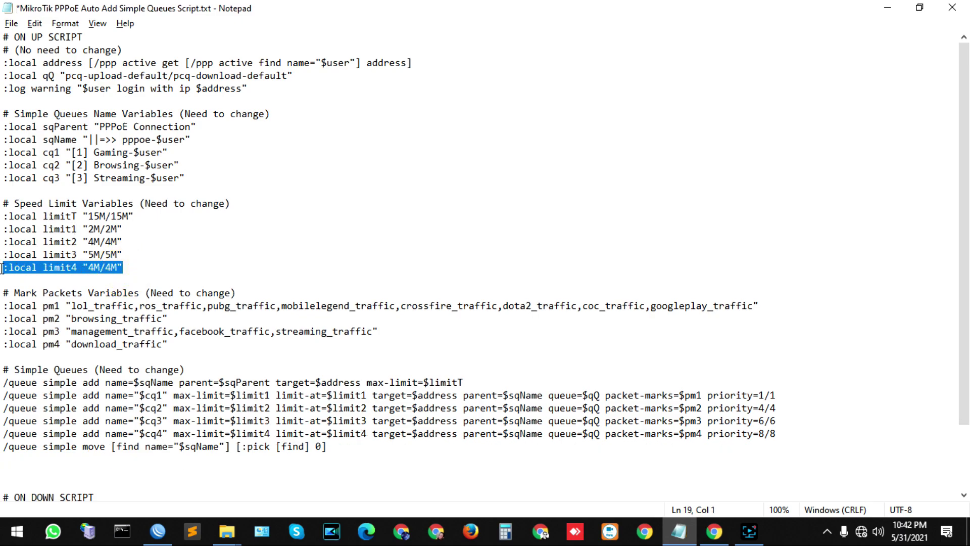
{"action": "key", "text": "BackSpace"}
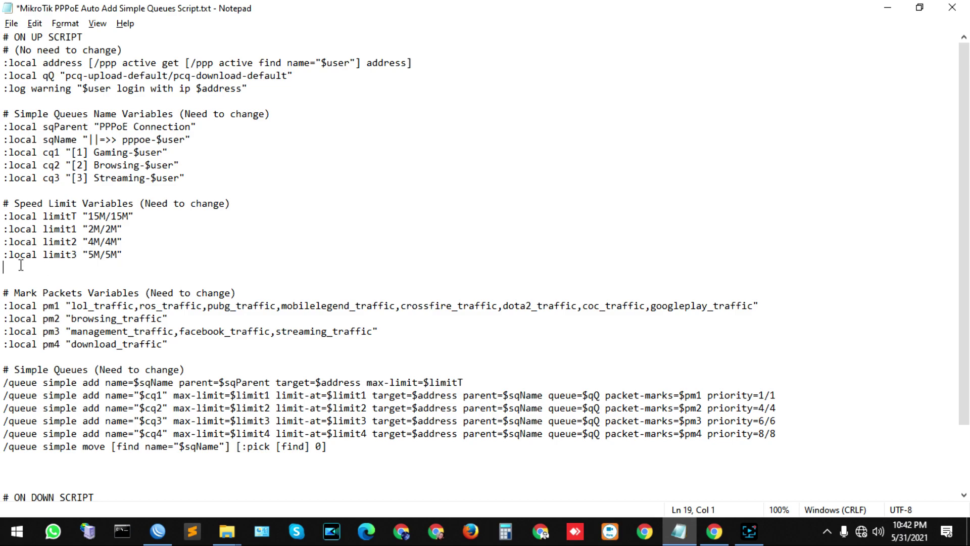
{"action": "key", "text": "BackSpace"}
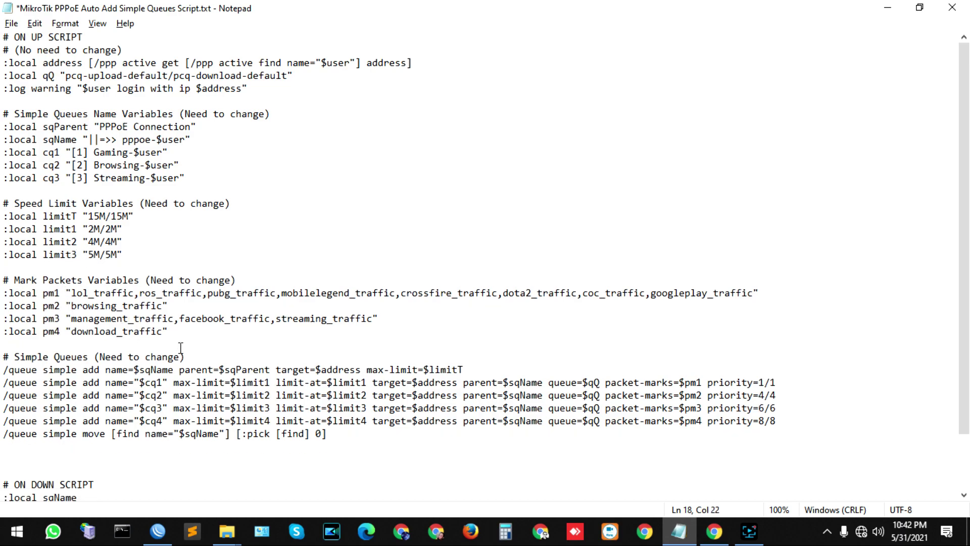
{"action": "left_click_drag", "start_coordinate": [169, 331], "coordinate": [2, 331]}
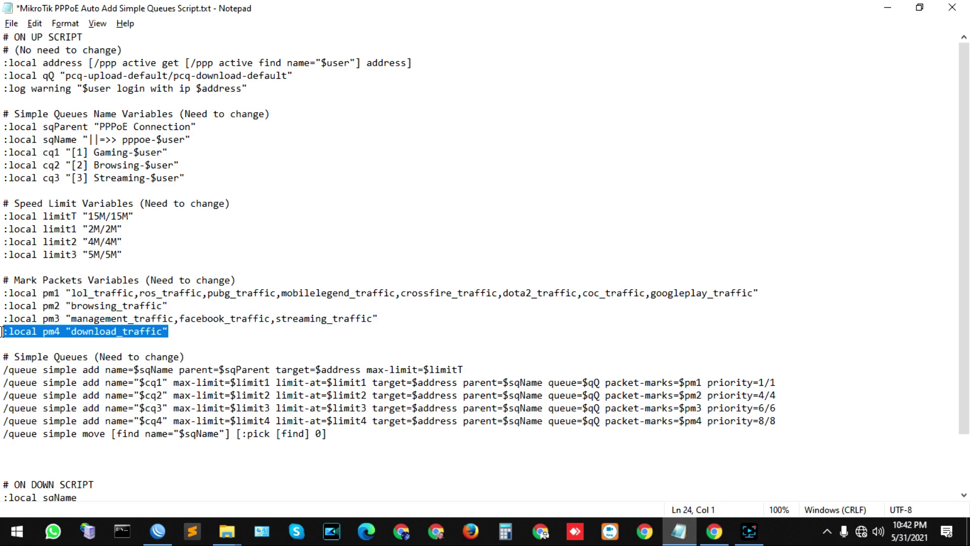
{"action": "key", "text": "BackSpace"}
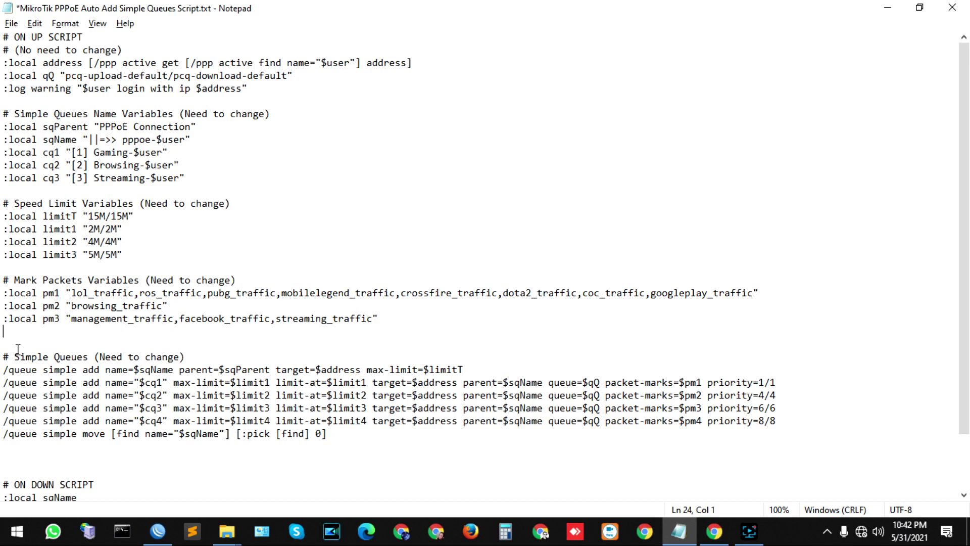
{"action": "key", "text": "BackSpace"}
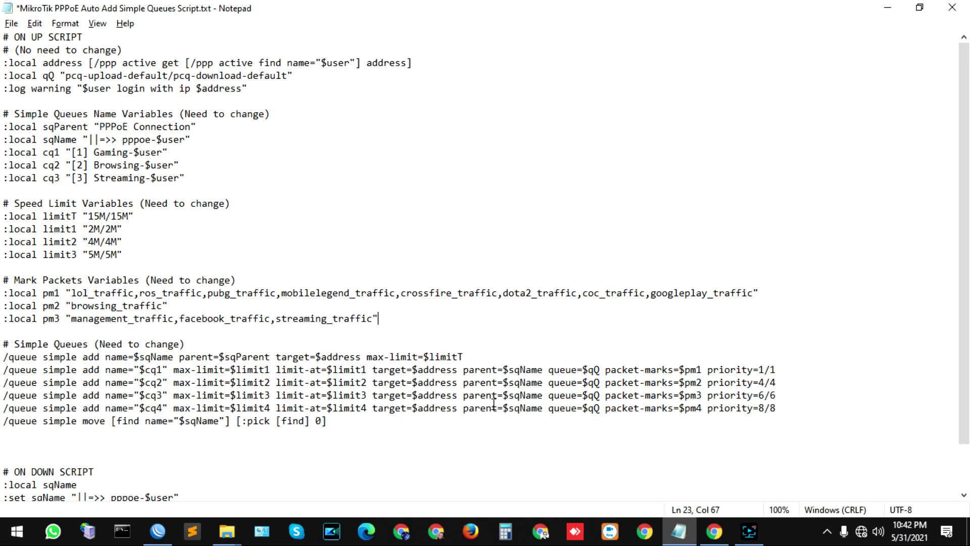
{"action": "left_click_drag", "start_coordinate": [782, 408], "coordinate": [2, 413]}
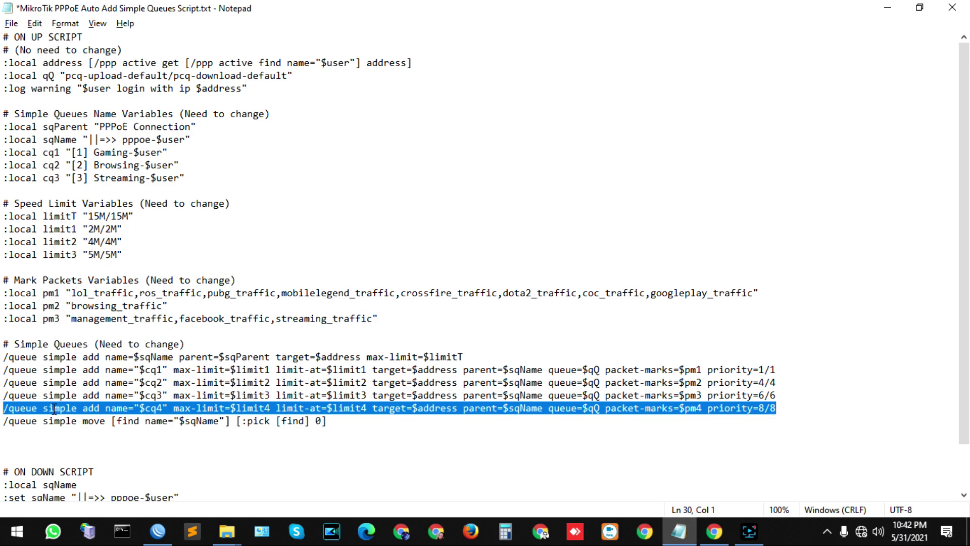
{"action": "key", "text": "BackSpace"}
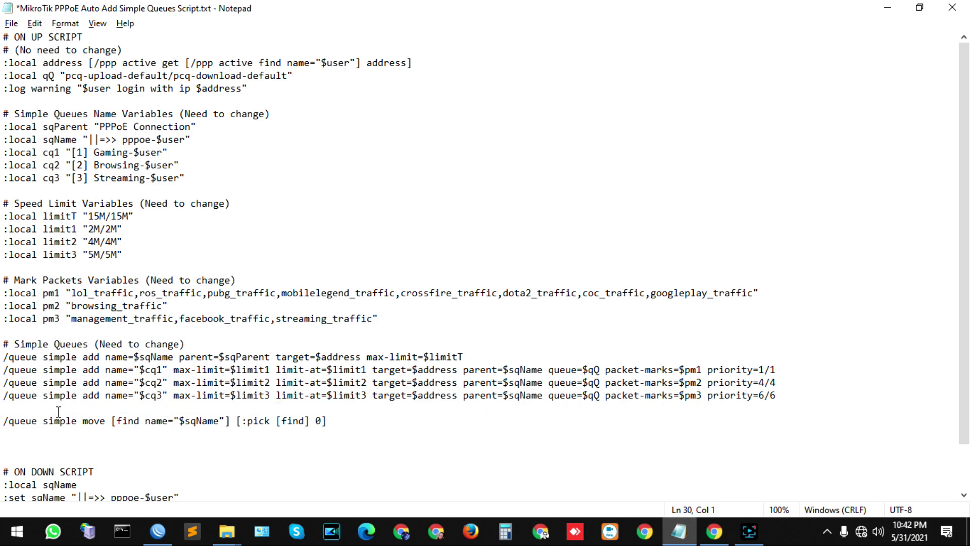
{"action": "key", "text": "BackSpace"}
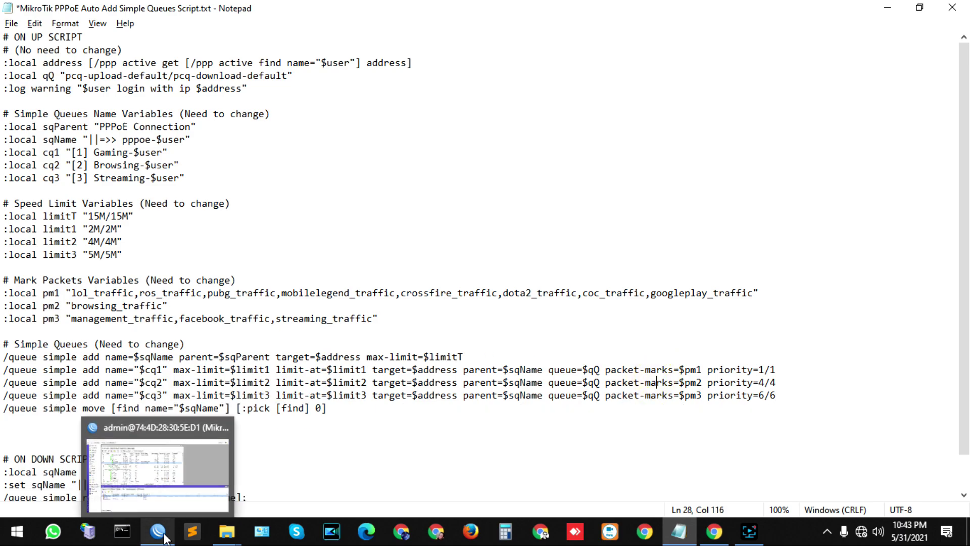
Step: Select the parent queue name PPPoE Connection in the script before returning to WinBox
{"action": "left_click", "coordinate": [357, 166]}
{"action": "left_click_drag", "start_coordinate": [99, 127], "coordinate": [191, 128]}
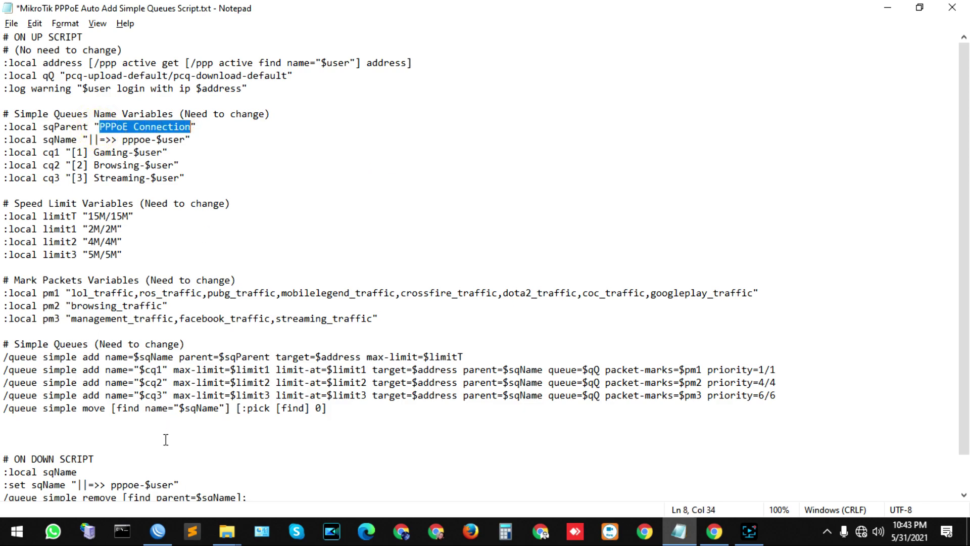
{"action": "left_click", "coordinate": [162, 531]}
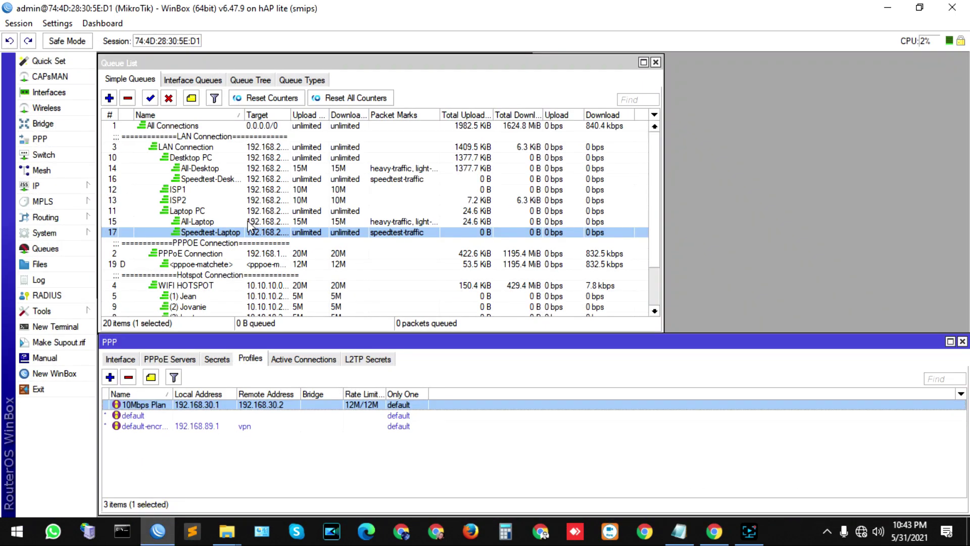
Step: Copy the PPPoE Connection parent queue's name from its queue settings dialog
{"action": "left_click", "coordinate": [192, 256]}
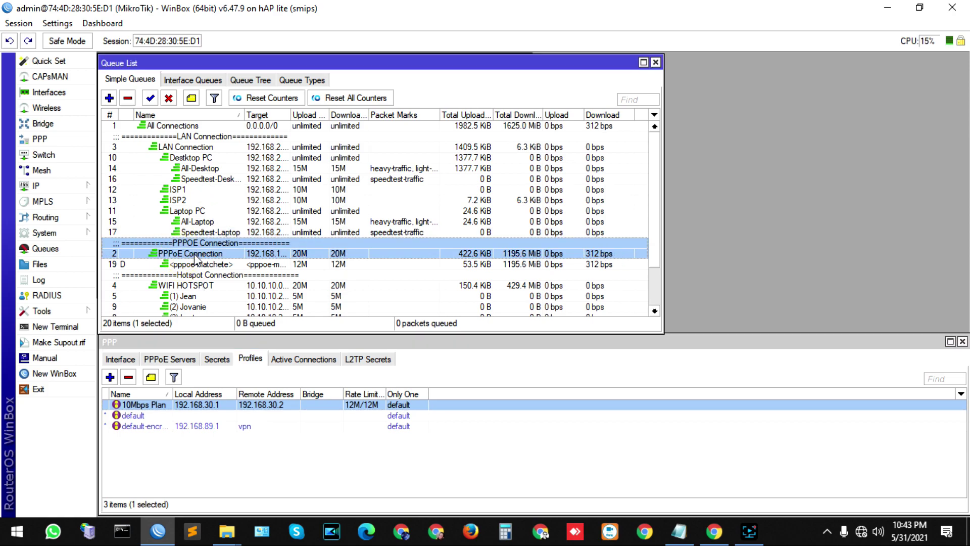
{"action": "double_click", "coordinate": [194, 258]}
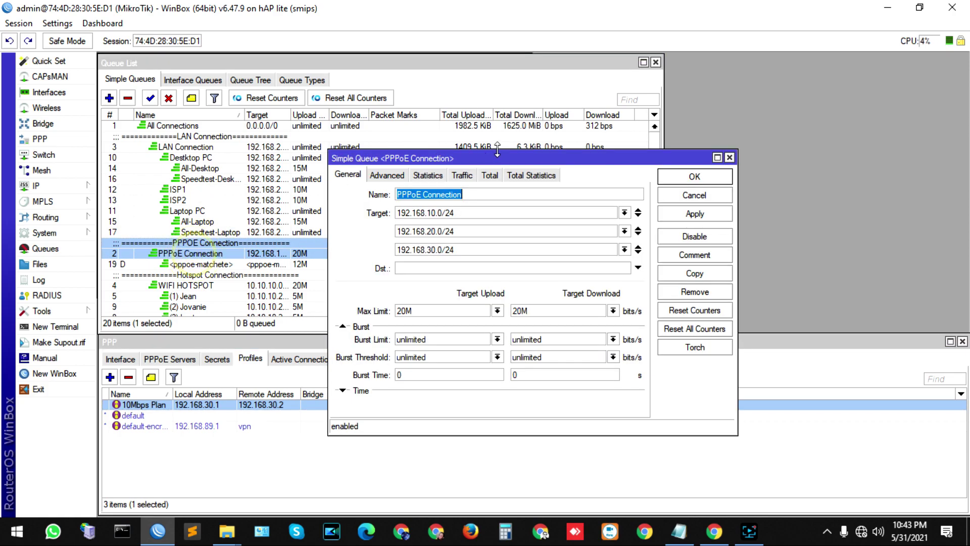
{"action": "right_click", "coordinate": [437, 198]}
{"action": "left_click", "coordinate": [475, 222]}
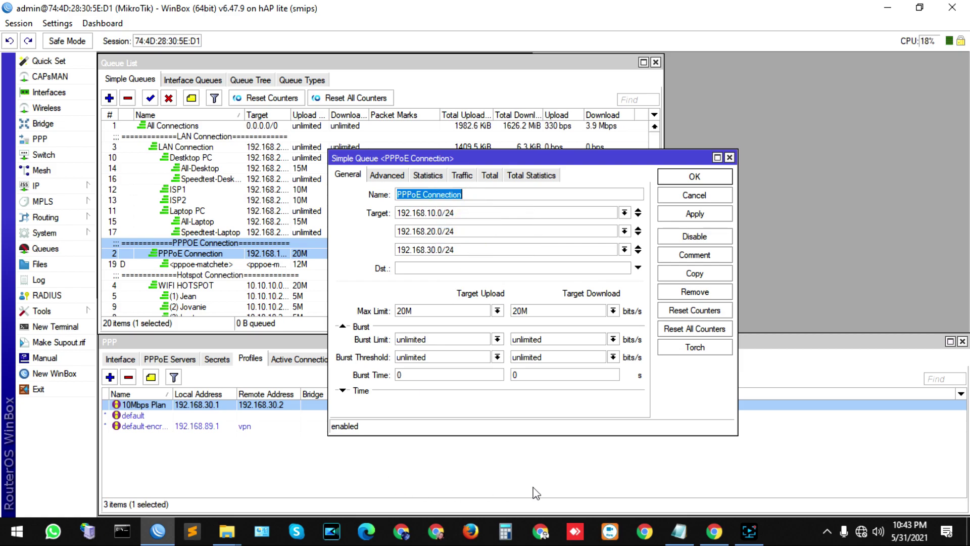
{"action": "left_click", "coordinate": [729, 157]}
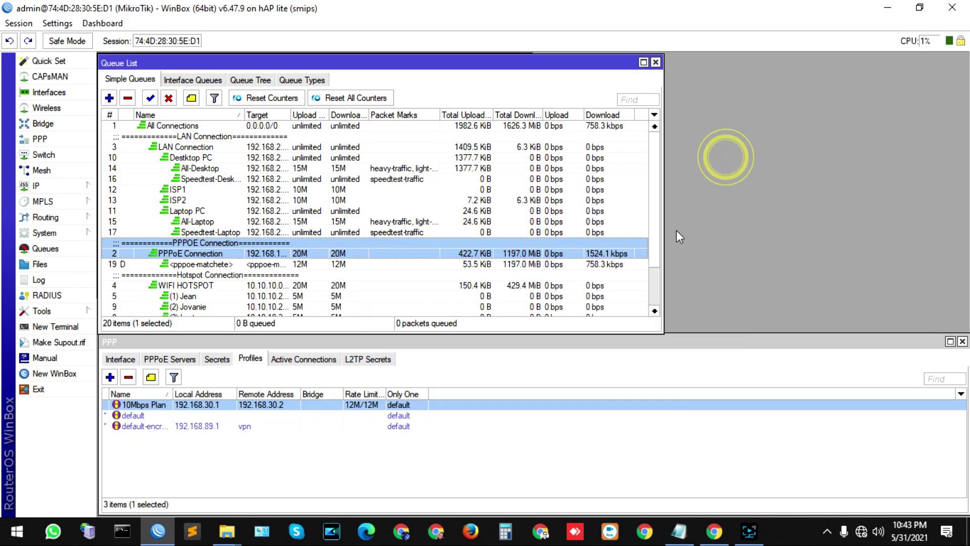
Step: Paste the copied PPPoE Connection name over the parent queue name in the script
{"action": "left_click", "coordinate": [681, 538]}
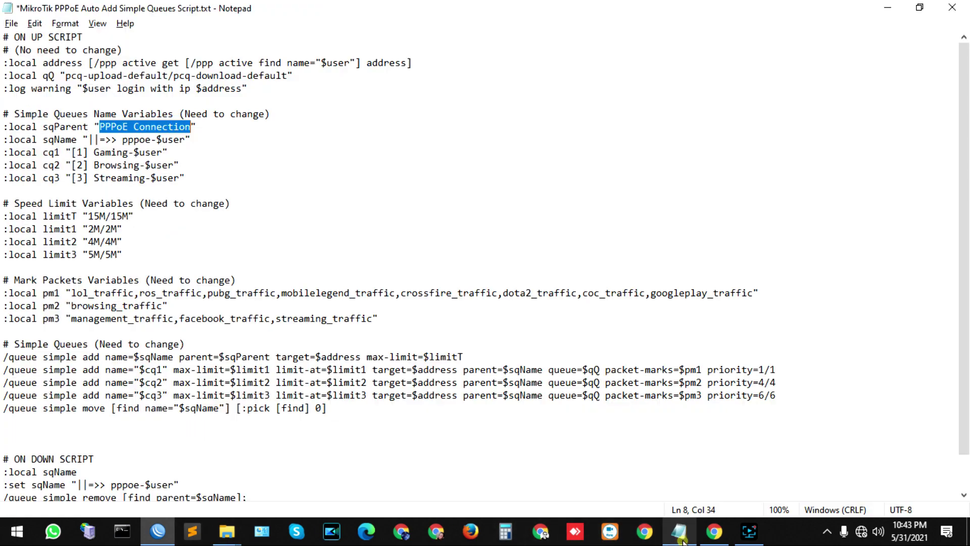
{"action": "right_click", "coordinate": [164, 130]}
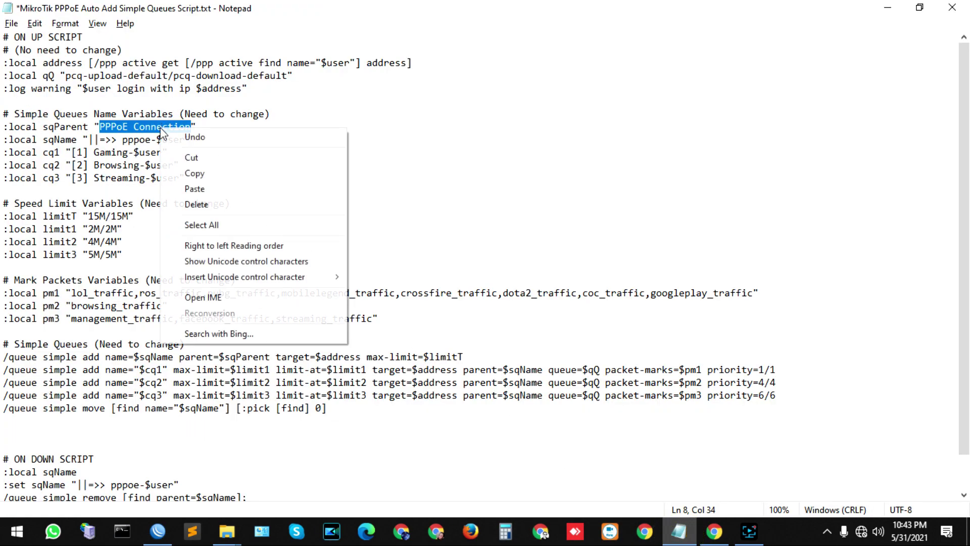
{"action": "left_click", "coordinate": [211, 189]}
{"action": "left_click", "coordinate": [126, 126]}
{"action": "left_click", "coordinate": [111, 126]}
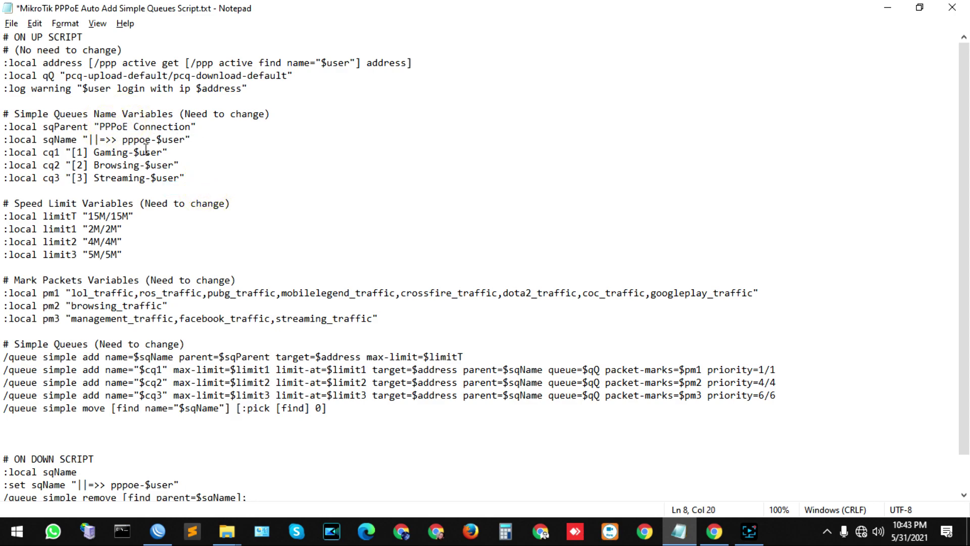
{"action": "left_click_drag", "start_coordinate": [191, 139], "coordinate": [48, 138]}
{"action": "left_click", "coordinate": [232, 163]}
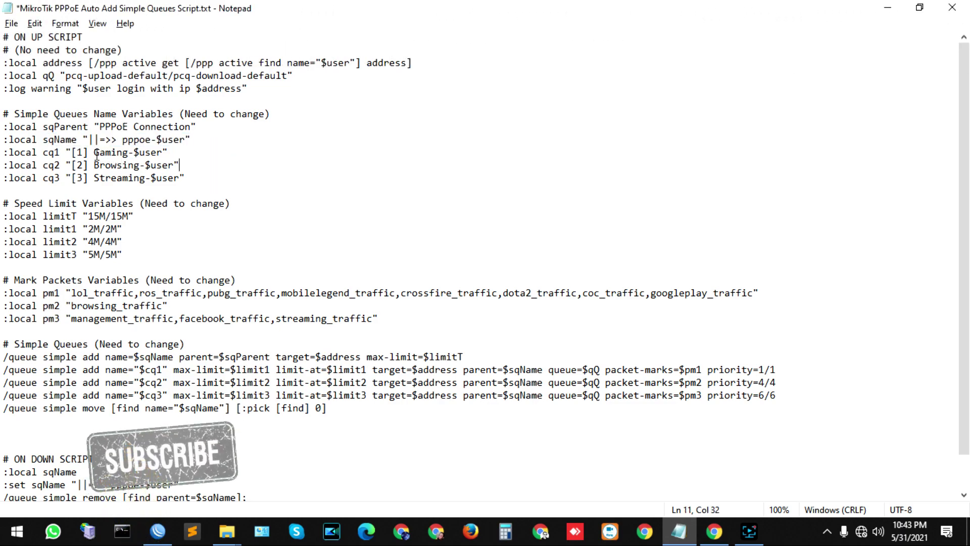
Step: Rename the child queues from Gaming, Browsing, Streaming to Games, Light and Heavy
{"action": "left_click_drag", "start_coordinate": [129, 153], "coordinate": [112, 155]}
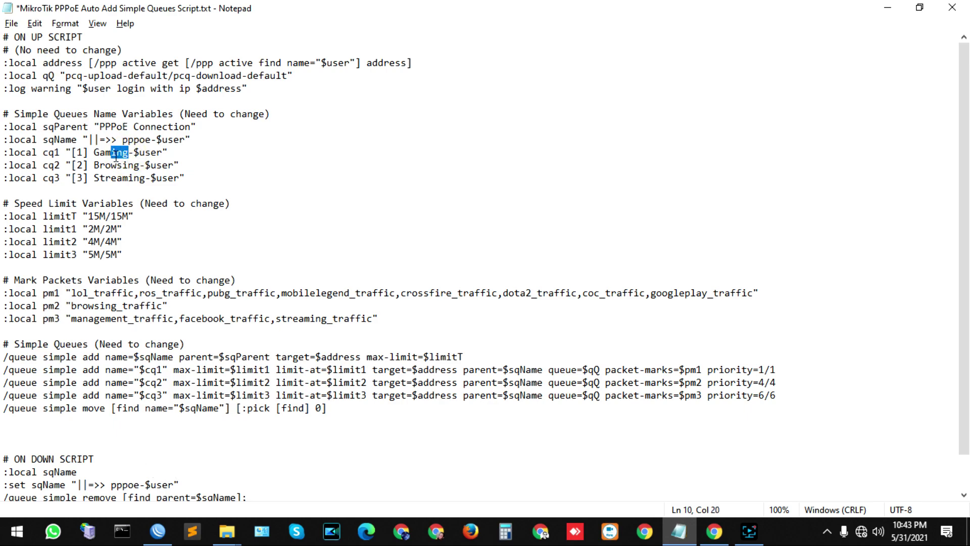
{"action": "type", "text": "es"}
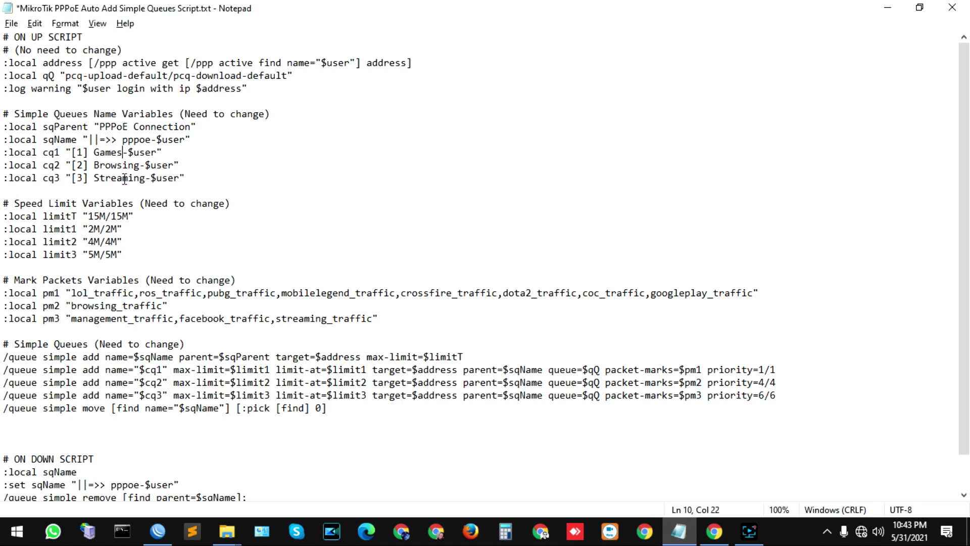
{"action": "left_click", "coordinate": [139, 166]}
{"action": "left_click_drag", "start_coordinate": [140, 165], "coordinate": [94, 166]}
{"action": "type", "text": "Light"}
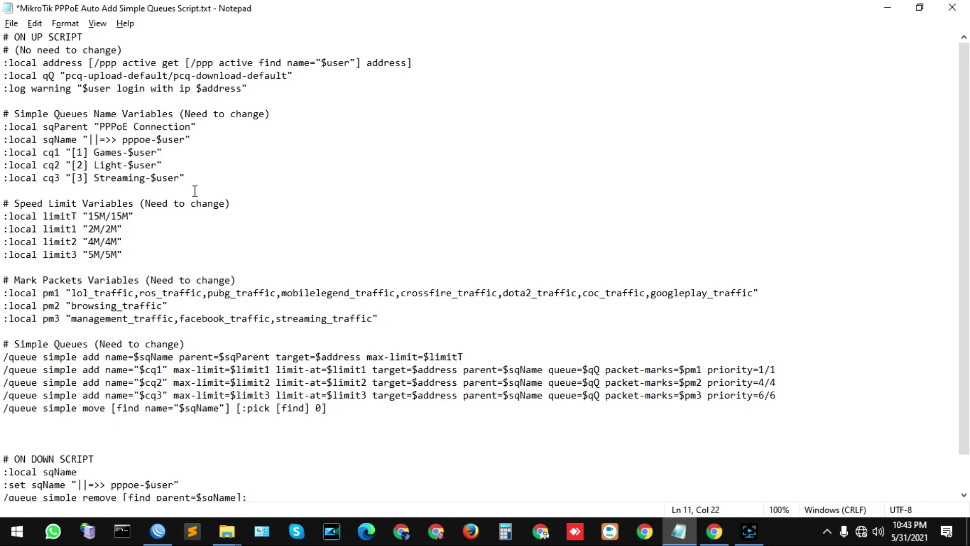
{"action": "left_click_drag", "start_coordinate": [147, 179], "coordinate": [96, 181]}
{"action": "type", "text": "Hea"}
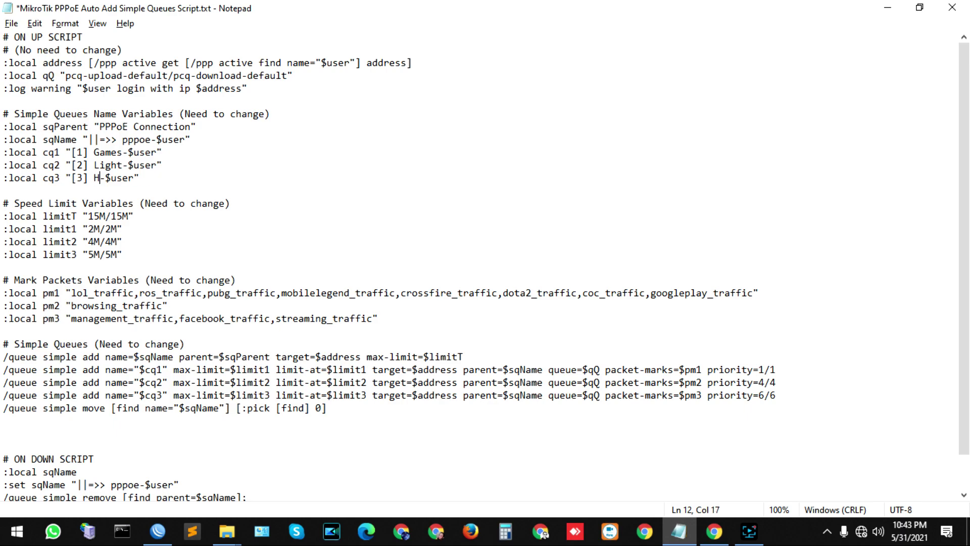
{"action": "type", "text": "vy"}
Step: Change the limit1 speed limit to 4M/4M
{"action": "left_click", "coordinate": [159, 242]}
{"action": "left_click", "coordinate": [93, 229]}
{"action": "key", "text": "shift+Left"}
{"action": "type", "text": "4"}
{"action": "key", "text": "Right"}
{"action": "key", "text": "Right"}
{"action": "key", "text": "Delete"}
{"action": "type", "text": "4"}
Step: Leave limit2 at 4M/4M and change the limit3 speed limit to 7M/7M
{"action": "left_click", "coordinate": [96, 242]}
{"action": "key", "text": "shift+Left"}
{"action": "left_click", "coordinate": [93, 255]}
{"action": "key", "text": "shift+Left"}
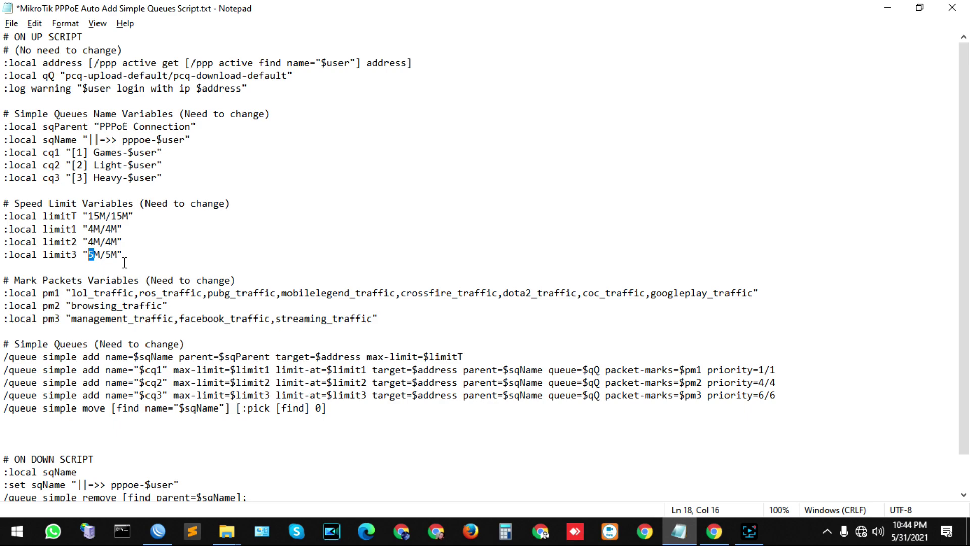
{"action": "type", "text": "7"}
{"action": "left_click_drag", "start_coordinate": [113, 255], "coordinate": [108, 256]}
{"action": "type", "text": "7"}
Step: Open IP > Firewall in WinBox to show the mangle rules
{"action": "left_click", "coordinate": [157, 530]}
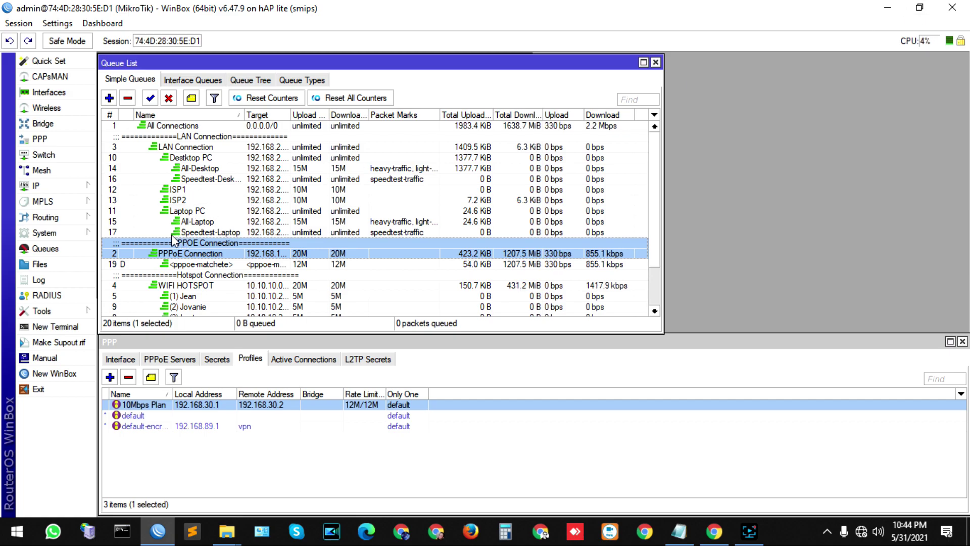
{"action": "left_click", "coordinate": [37, 185]}
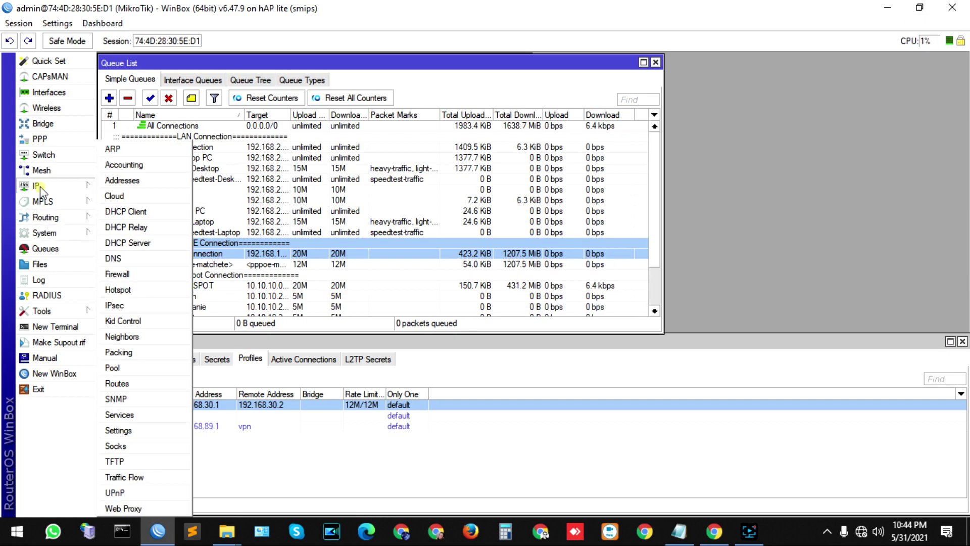
{"action": "left_click", "coordinate": [117, 274]}
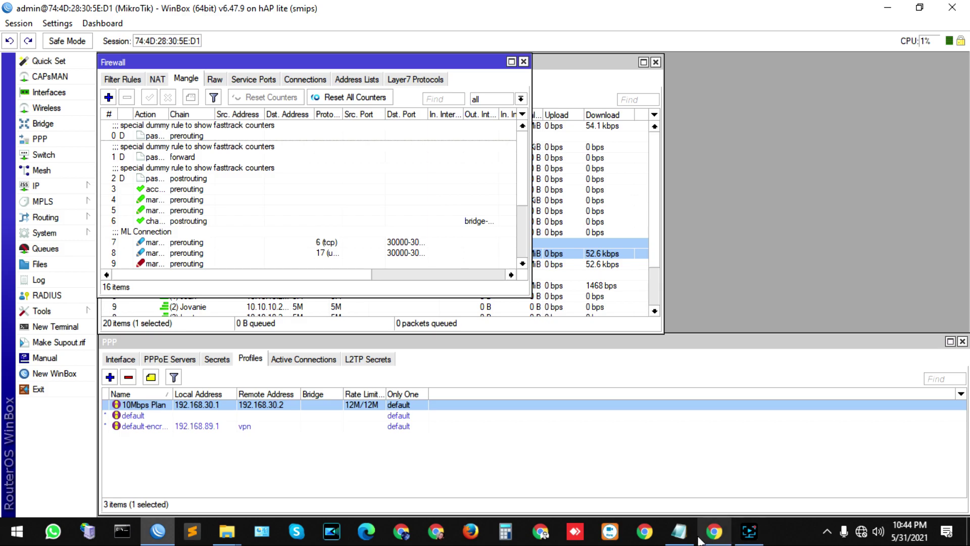
Step: Restore the Notepad script window and dock it on the right half of the screen
{"action": "left_click", "coordinate": [679, 532]}
{"action": "double_click", "coordinate": [676, 11]}
{"action": "left_click_drag", "start_coordinate": [785, 33], "coordinate": [968, 36]}
Step: Copy gaming-traffic from mangle rule 9's packet mark and paste it as the pm1 mark
{"action": "left_click", "coordinate": [167, 189]}
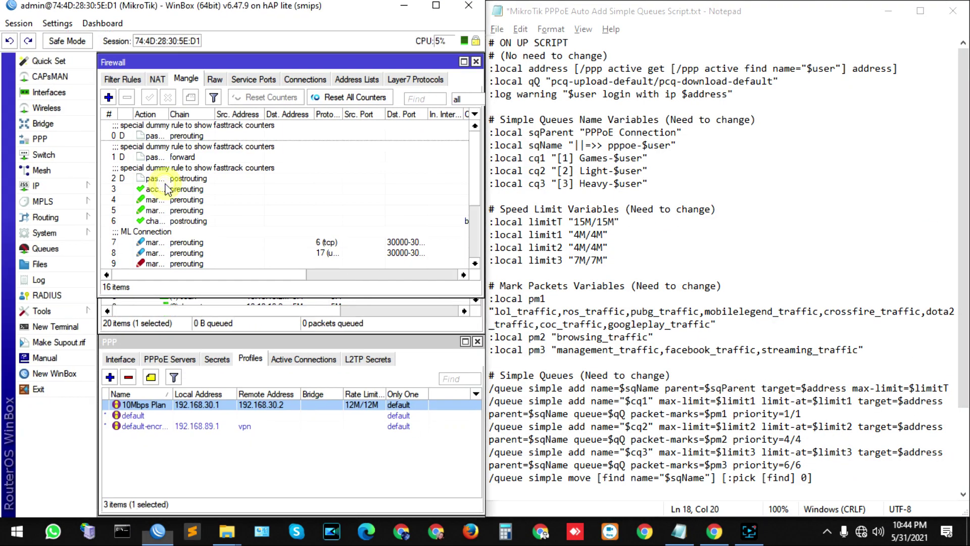
{"action": "scroll", "coordinate": [628, 226], "scroll_direction": "down", "scroll_amount": 3}
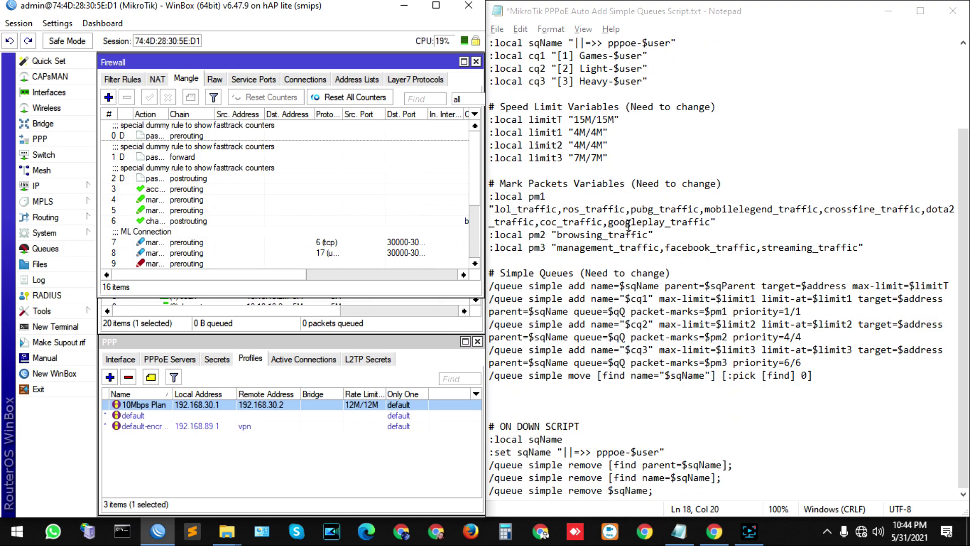
{"action": "scroll", "coordinate": [173, 229], "scroll_direction": "down", "scroll_amount": 1}
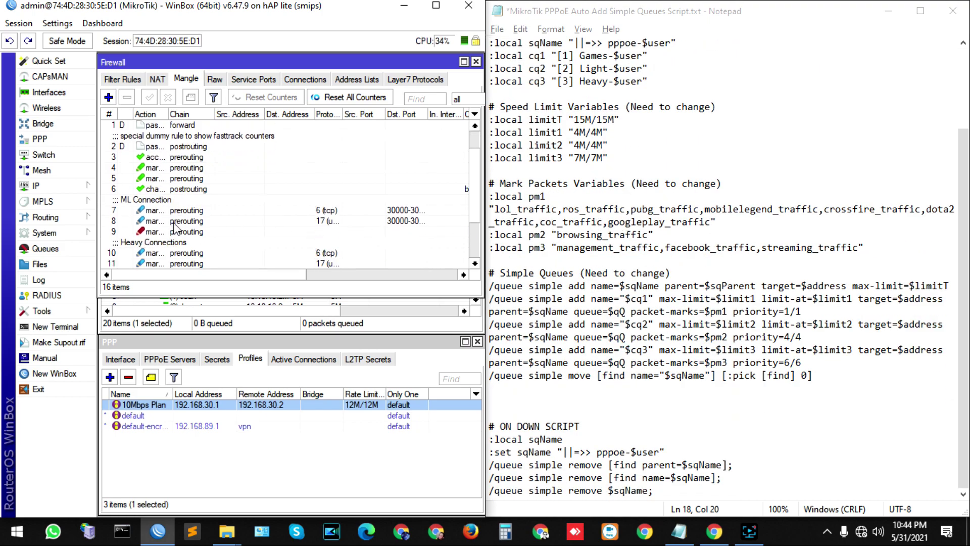
{"action": "scroll", "coordinate": [173, 228], "scroll_direction": "down", "scroll_amount": 1}
{"action": "double_click", "coordinate": [165, 200]}
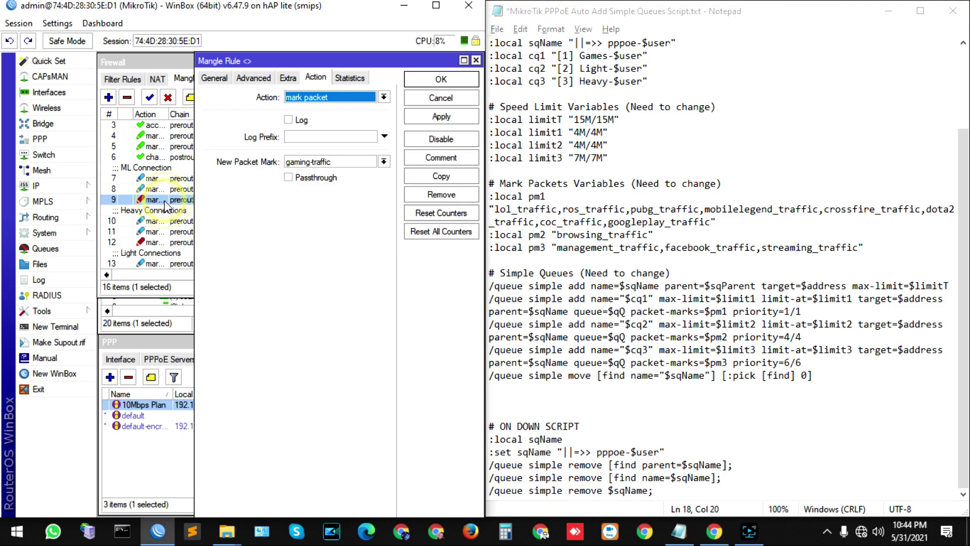
{"action": "double_click", "coordinate": [353, 162]}
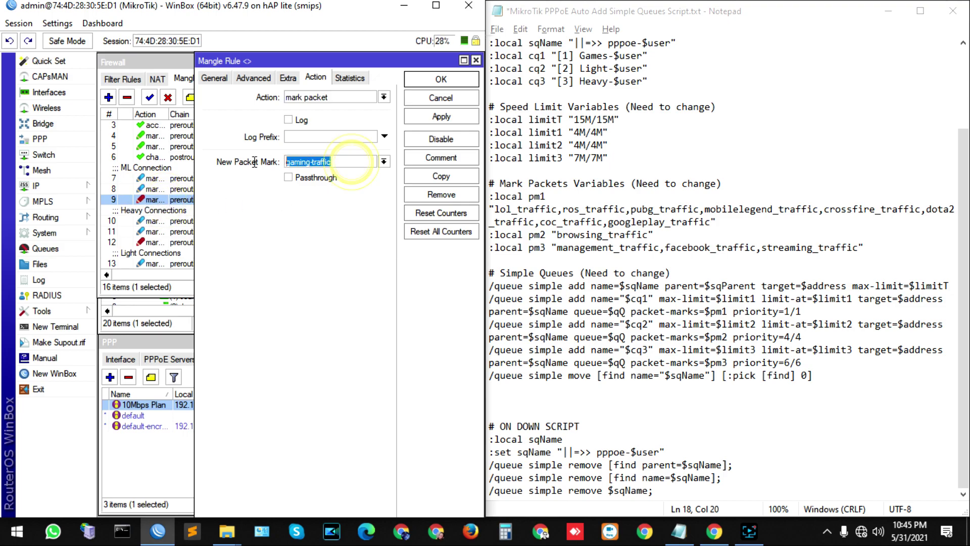
{"action": "left_click", "coordinate": [477, 60]}
{"action": "left_click_drag", "start_coordinate": [496, 208], "coordinate": [711, 222]}
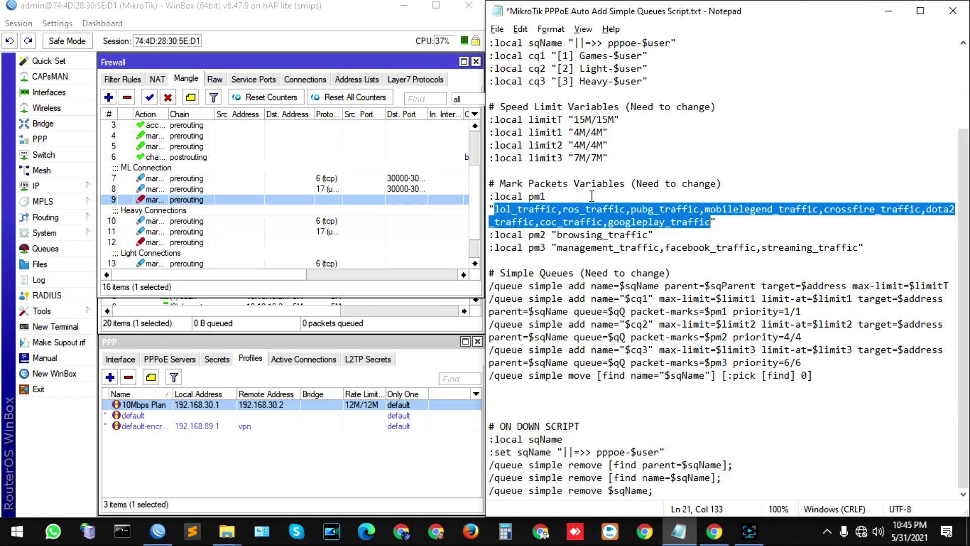
{"action": "key", "text": "ctrl+v"}
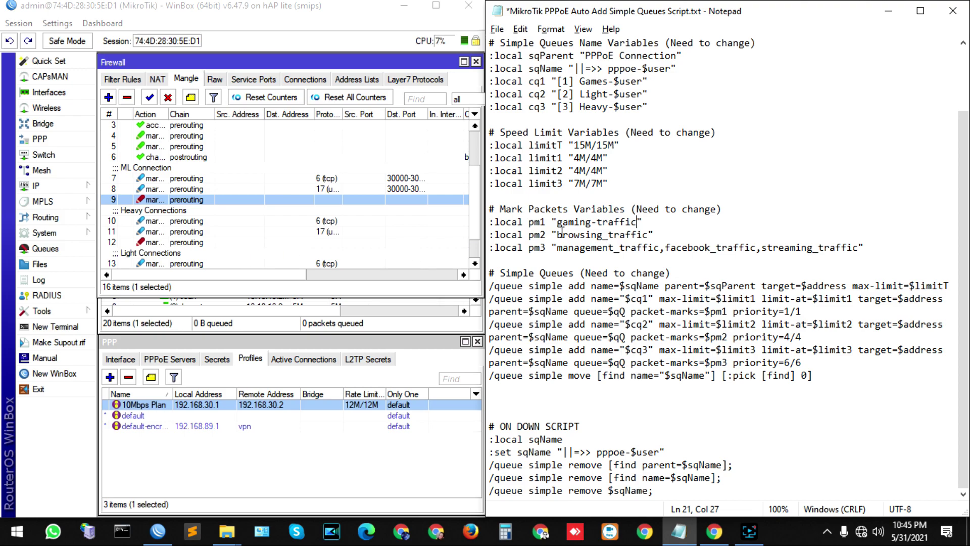
Step: Check mangle rule 15's packet mark, light-traffic, without changing it
{"action": "scroll", "coordinate": [195, 260], "scroll_direction": "down", "scroll_amount": 3}
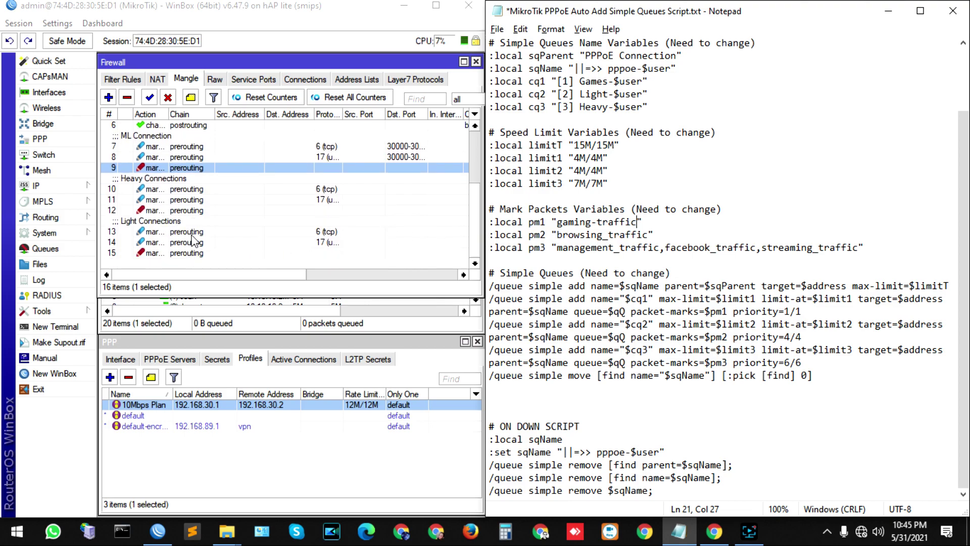
{"action": "double_click", "coordinate": [191, 253]}
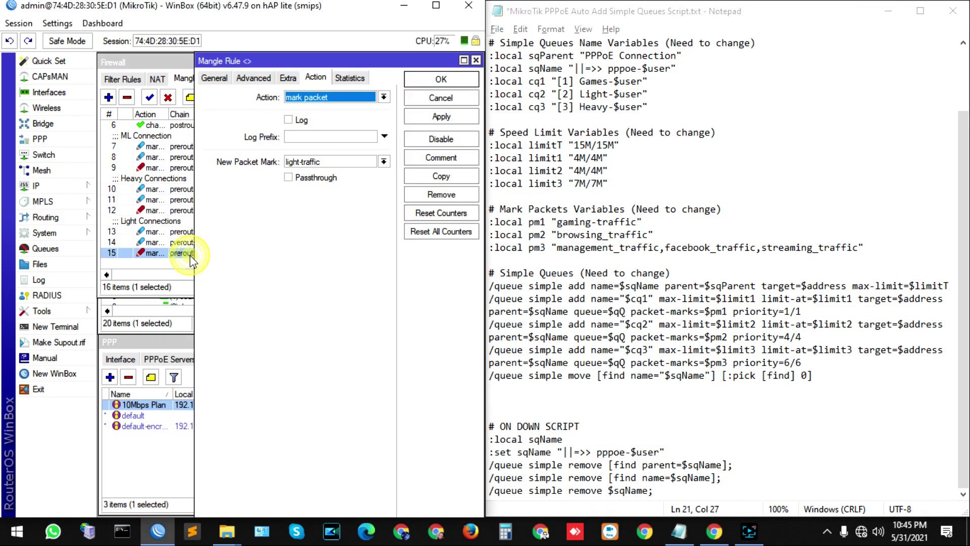
{"action": "double_click", "coordinate": [332, 161]}
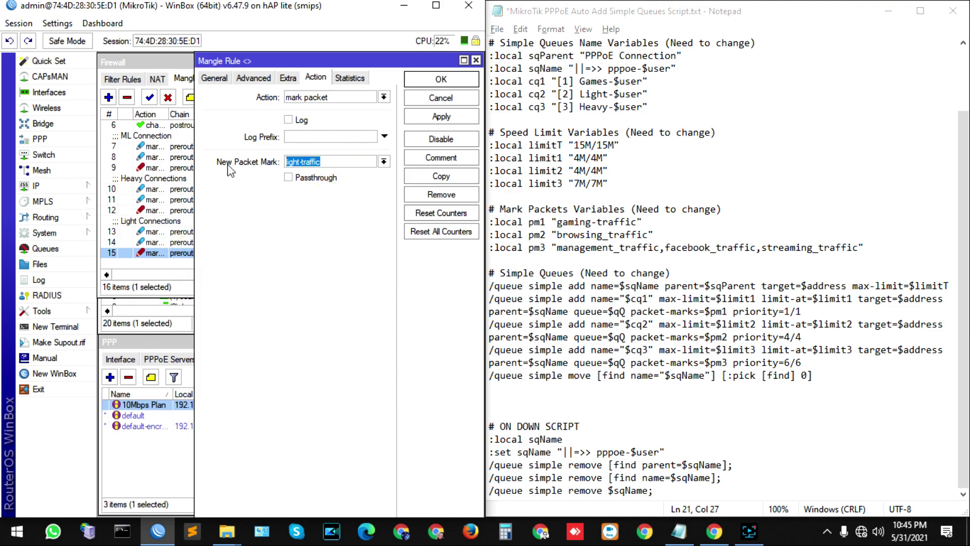
{"action": "left_click", "coordinate": [475, 60]}
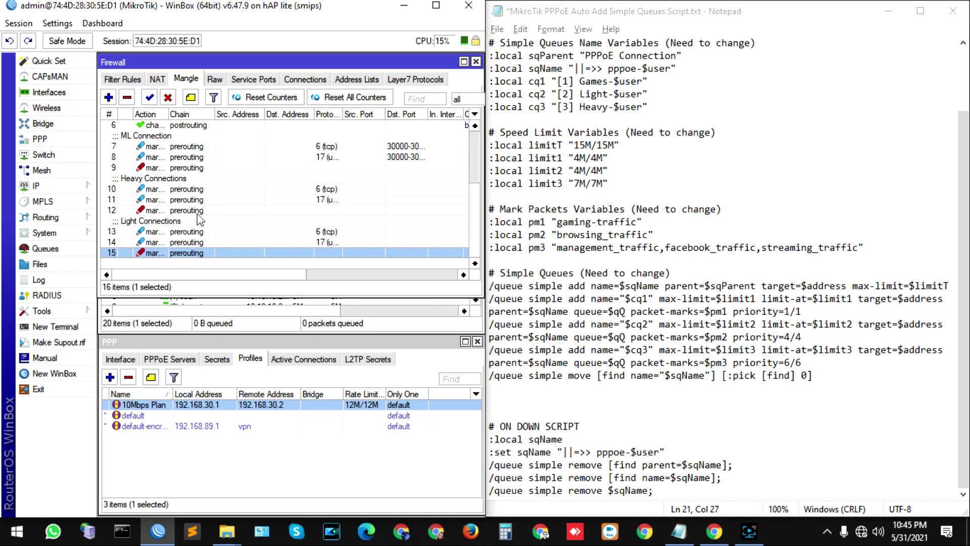
{"action": "scroll", "coordinate": [213, 198], "scroll_direction": "up", "scroll_amount": 1}
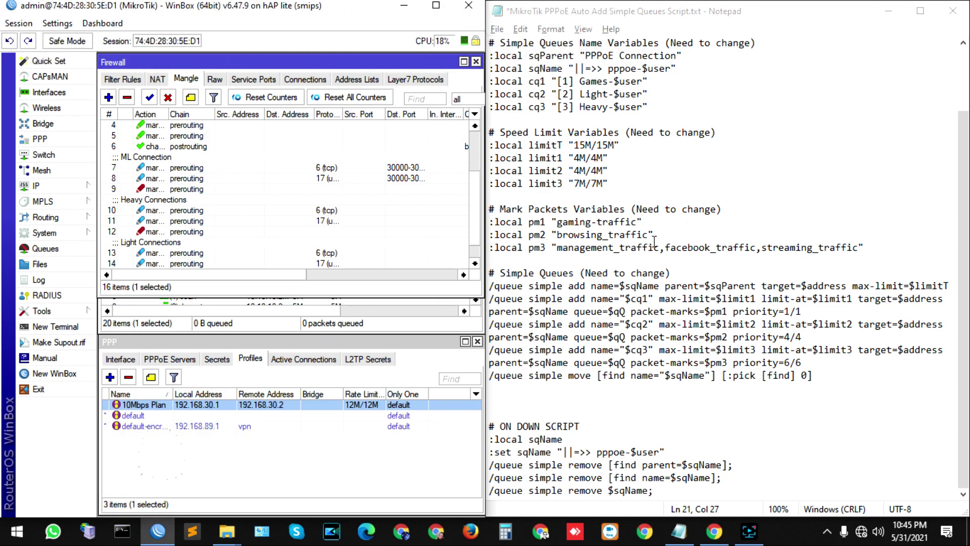
Step: Set pm2 to light-traffic and, after checking rule 12's mark, paste heavy-traffic as pm3
{"action": "left_click_drag", "start_coordinate": [650, 236], "coordinate": [559, 236]}
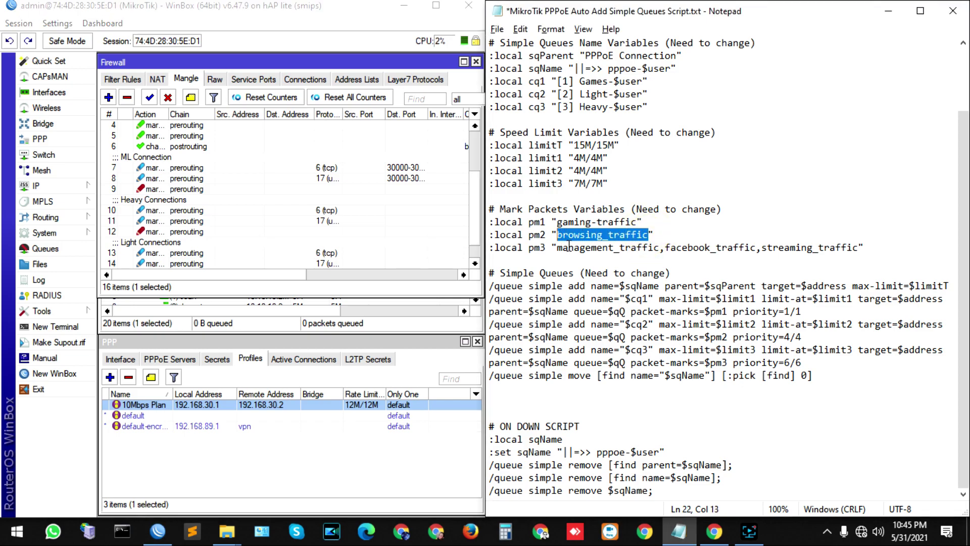
{"action": "type", "text": "light-traffic"}
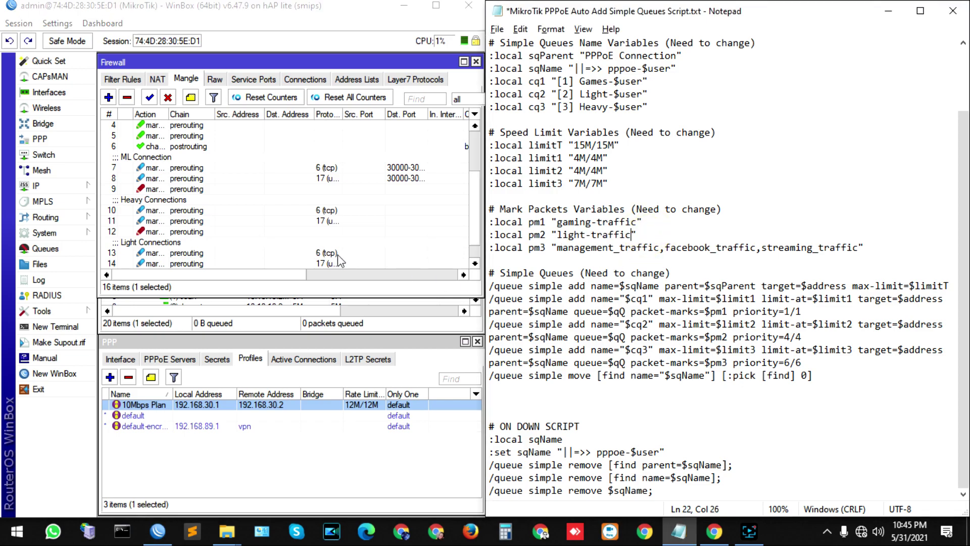
{"action": "double_click", "coordinate": [161, 231]}
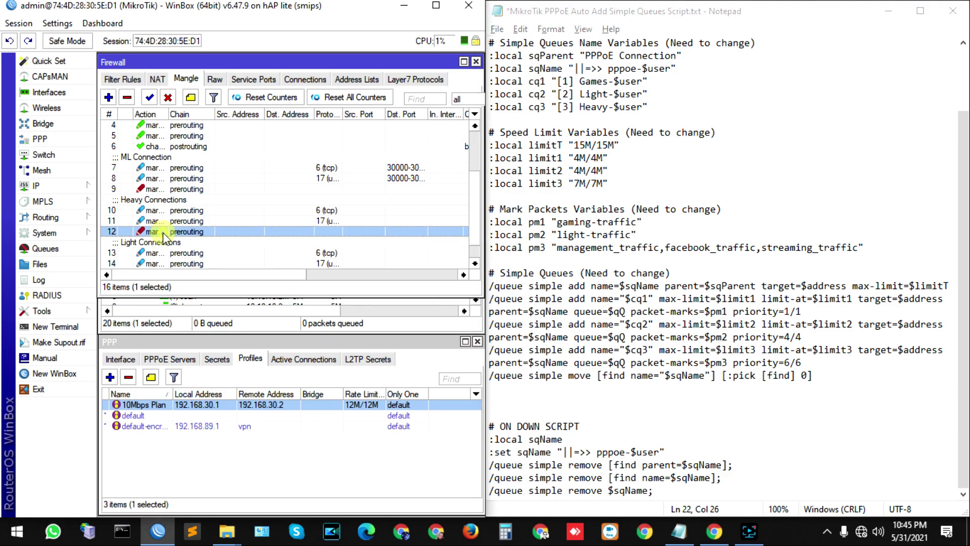
{"action": "double_click", "coordinate": [341, 162]}
{"action": "key", "text": "ctrl+c"}
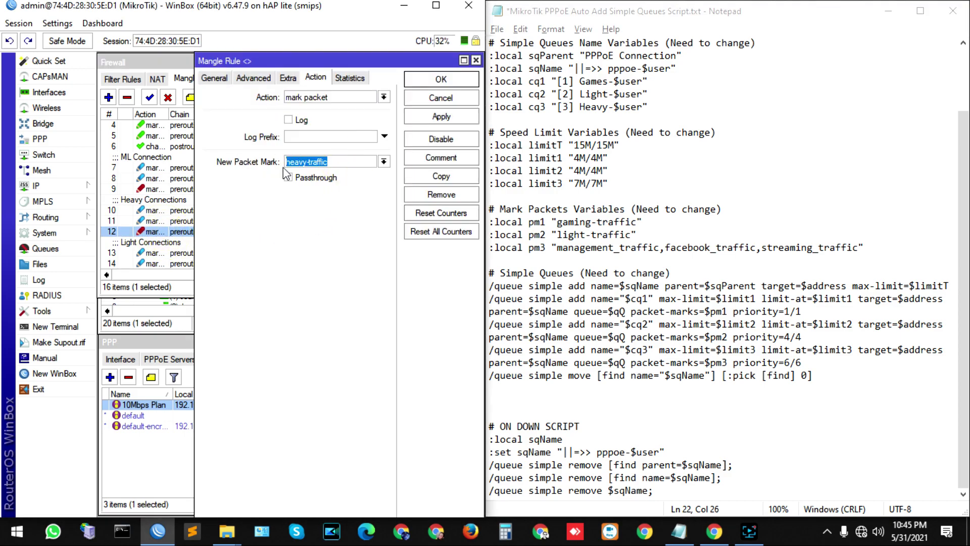
{"action": "left_click", "coordinate": [475, 61]}
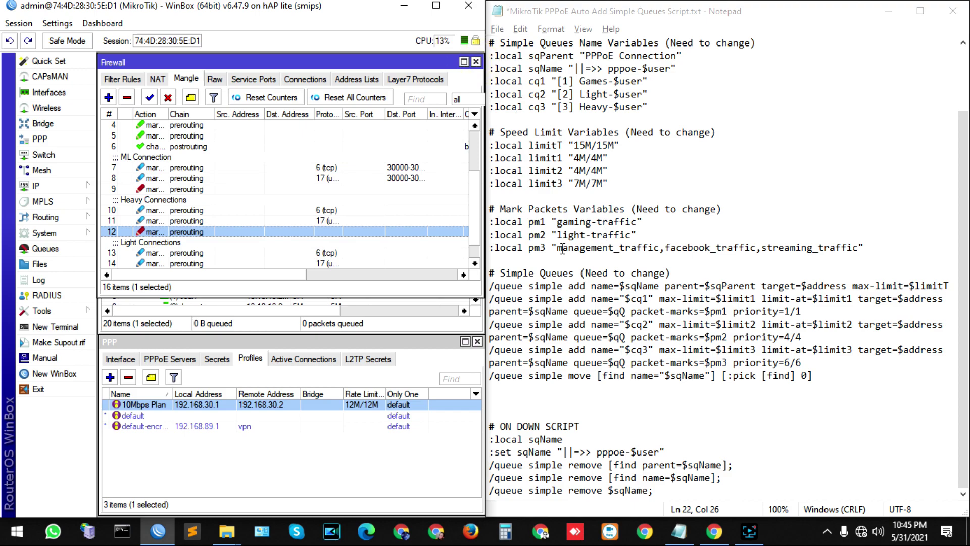
{"action": "left_click_drag", "start_coordinate": [557, 248], "coordinate": [861, 248]}
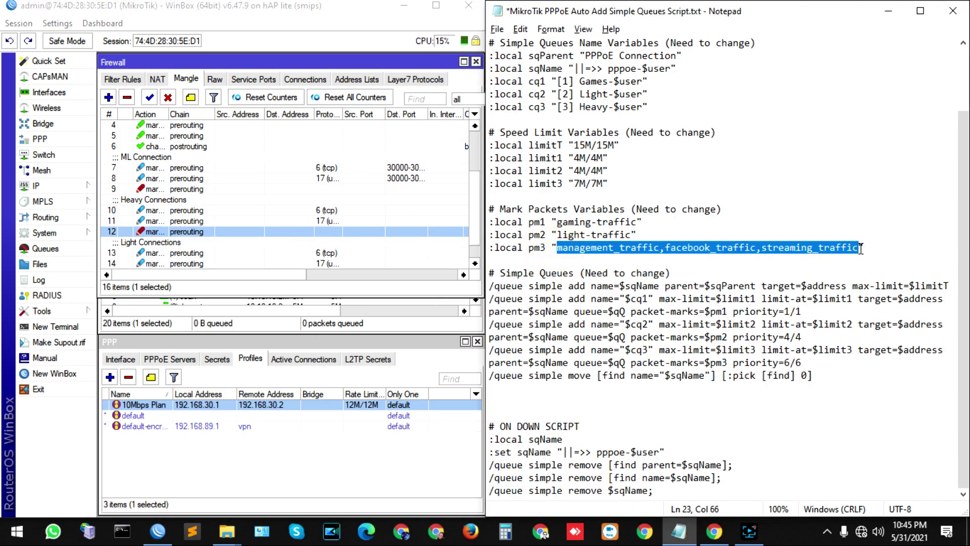
{"action": "key", "text": "ctrl+v"}
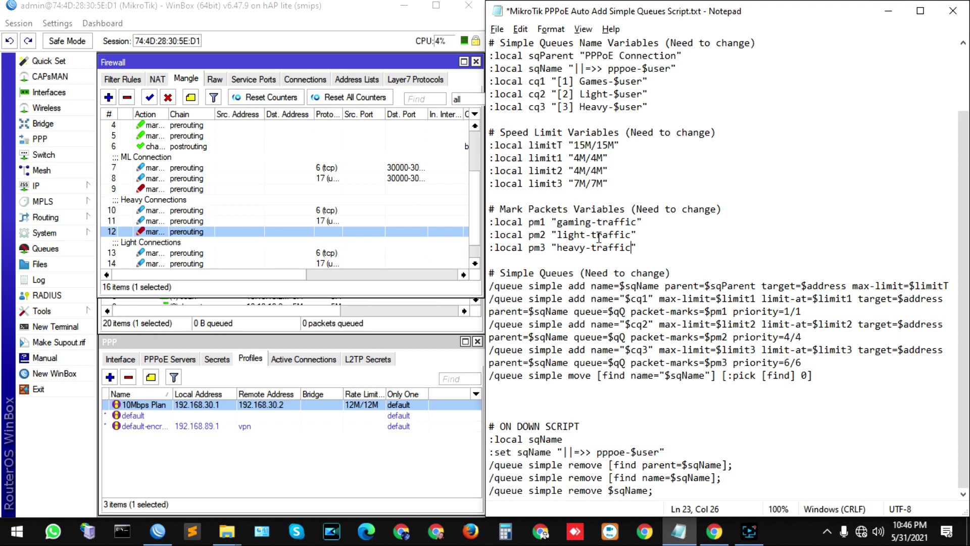
Step: Maximize both the WinBox window and the Notepad script window
{"action": "left_click", "coordinate": [436, 5]}
{"action": "left_click", "coordinate": [681, 532]}
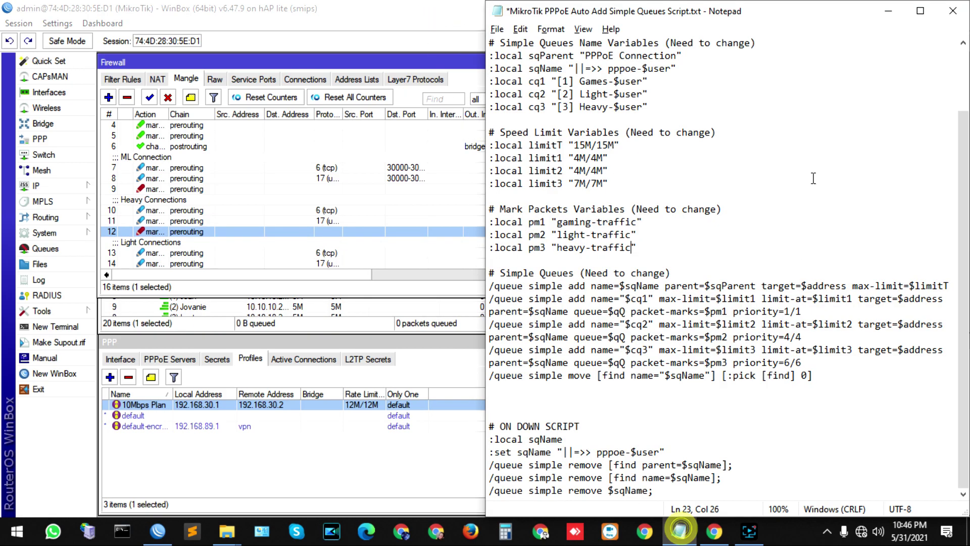
{"action": "left_click", "coordinate": [904, 14]}
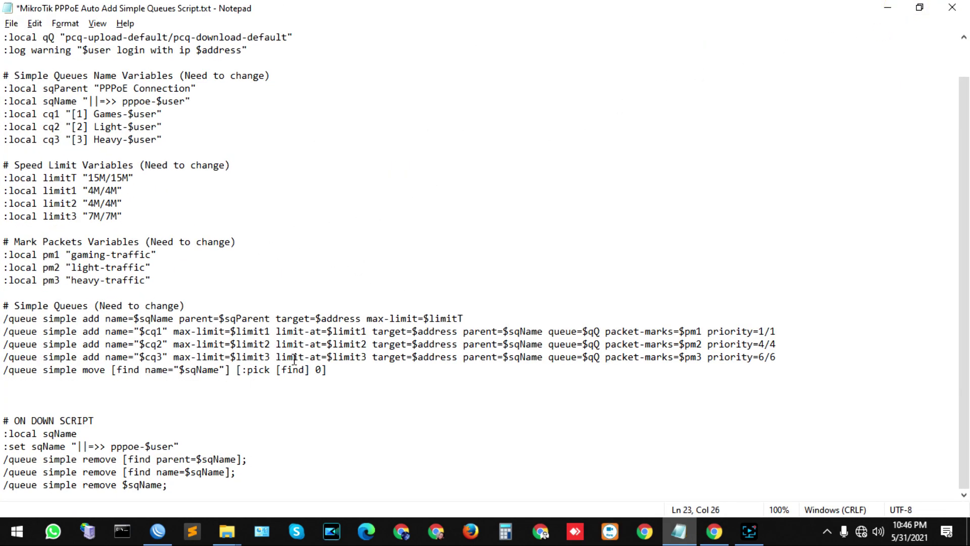
Step: Copy the ON UP script from line 2 through the /queue simple move line
{"action": "scroll", "coordinate": [294, 360], "scroll_direction": "up", "scroll_amount": 1}
{"action": "left_click", "coordinate": [209, 148]}
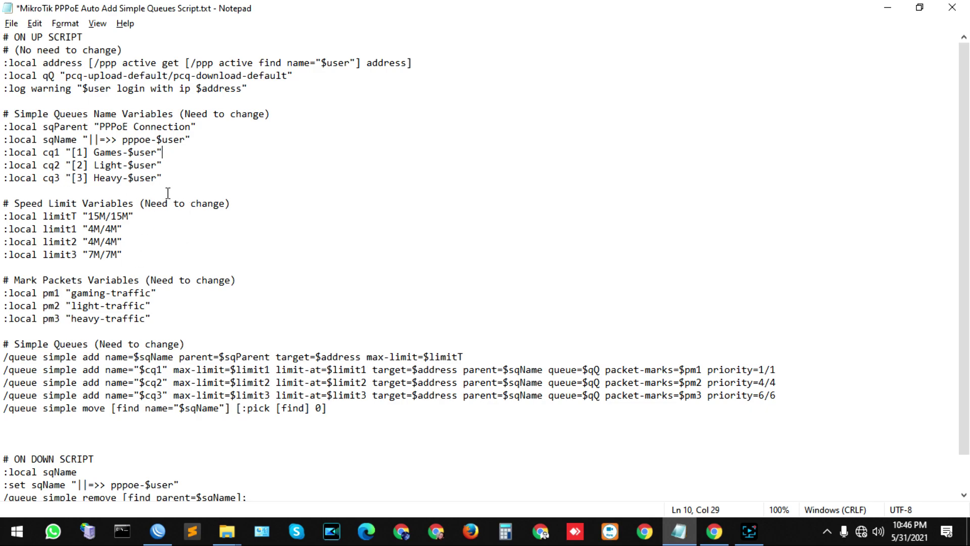
{"action": "left_click", "coordinate": [367, 324]}
{"action": "left_click_drag", "start_coordinate": [4, 48], "coordinate": [343, 409]}
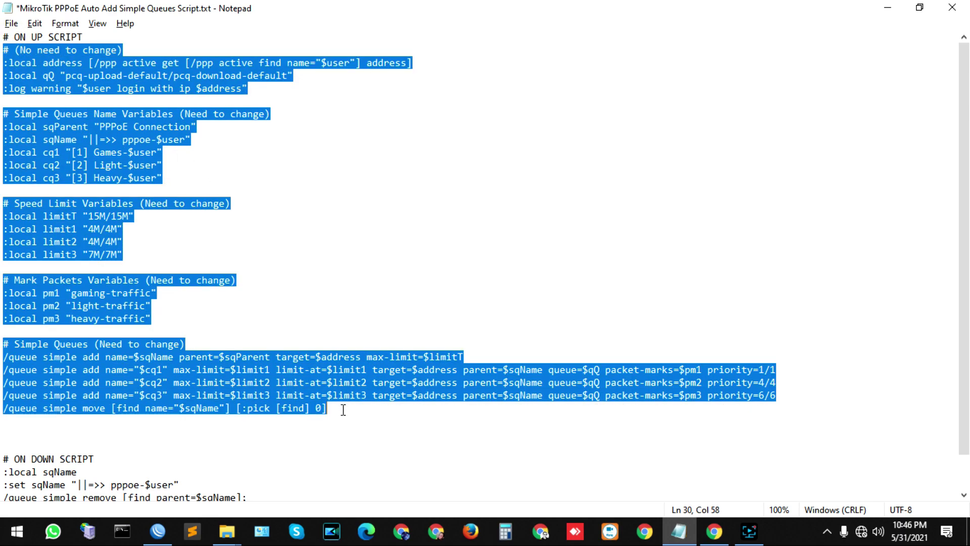
{"action": "scroll", "coordinate": [298, 413], "scroll_direction": "down", "scroll_amount": 1}
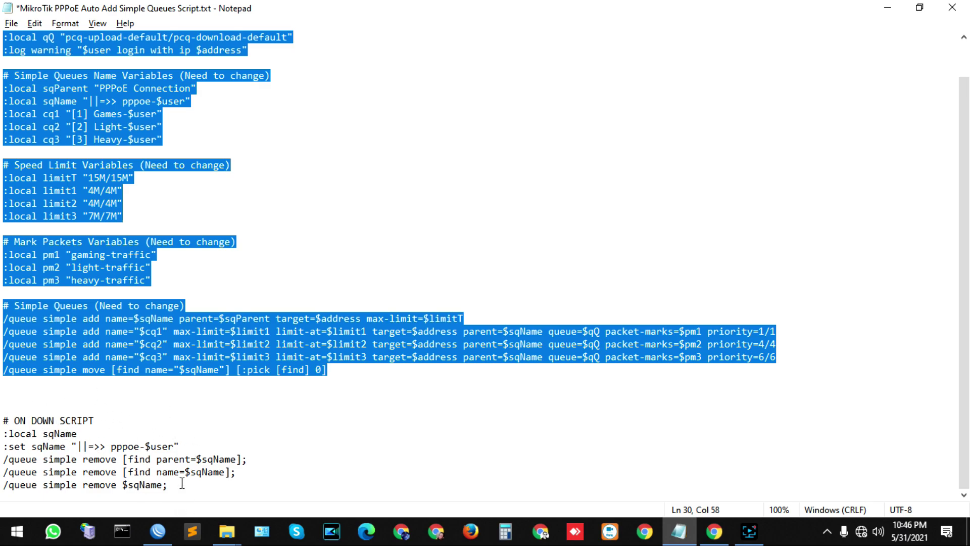
{"action": "right_click", "coordinate": [132, 330]}
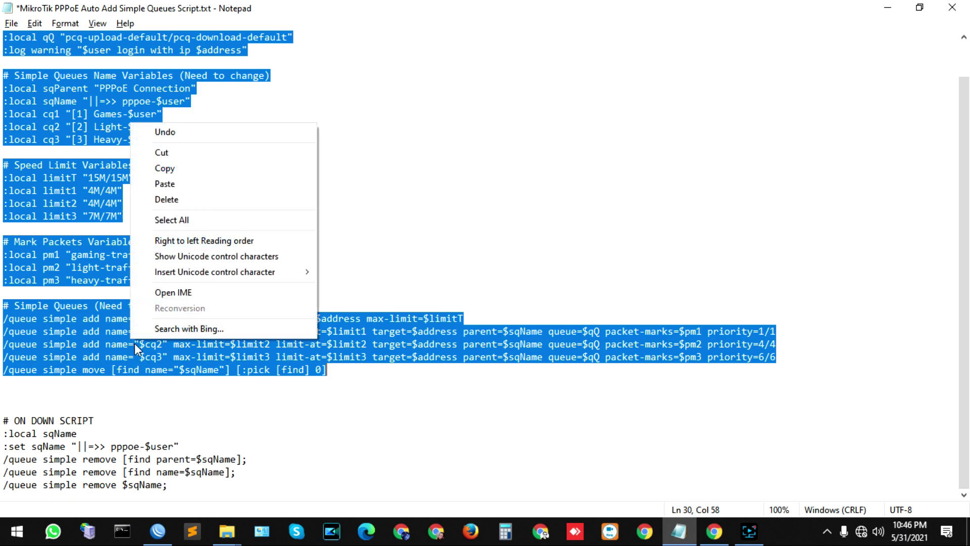
{"action": "left_click", "coordinate": [174, 171]}
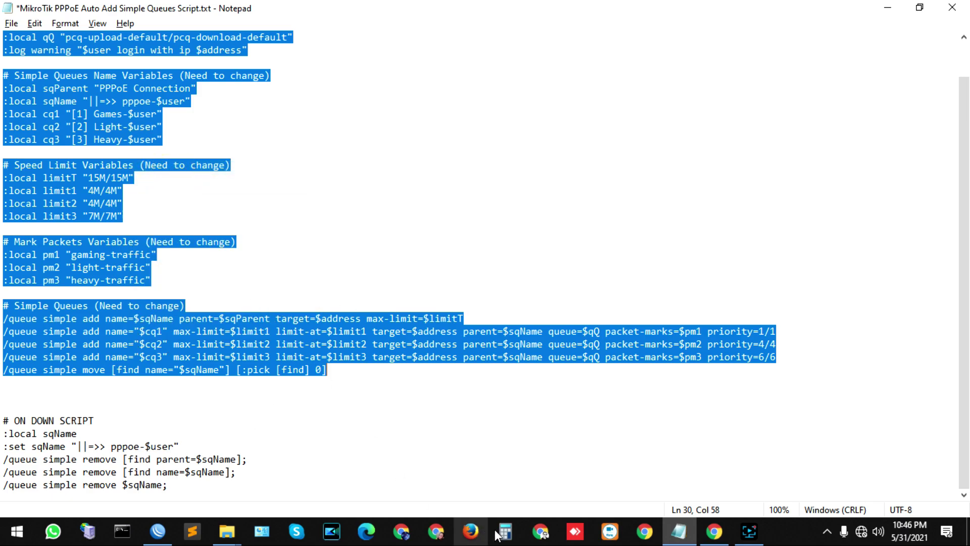
Step: Close WinBox's Firewall window and start a new profile on the PPP Profiles tab
{"action": "left_click", "coordinate": [160, 535]}
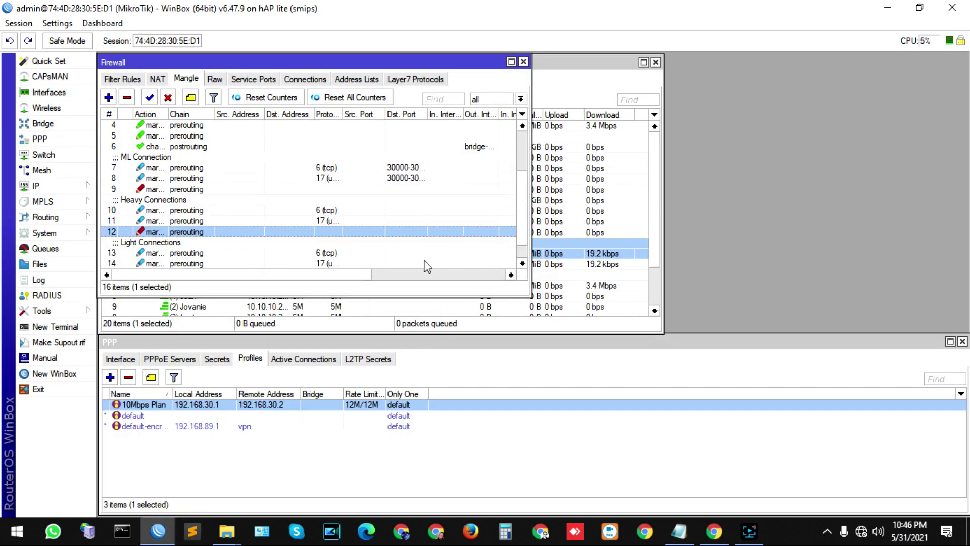
{"action": "left_click", "coordinate": [524, 61]}
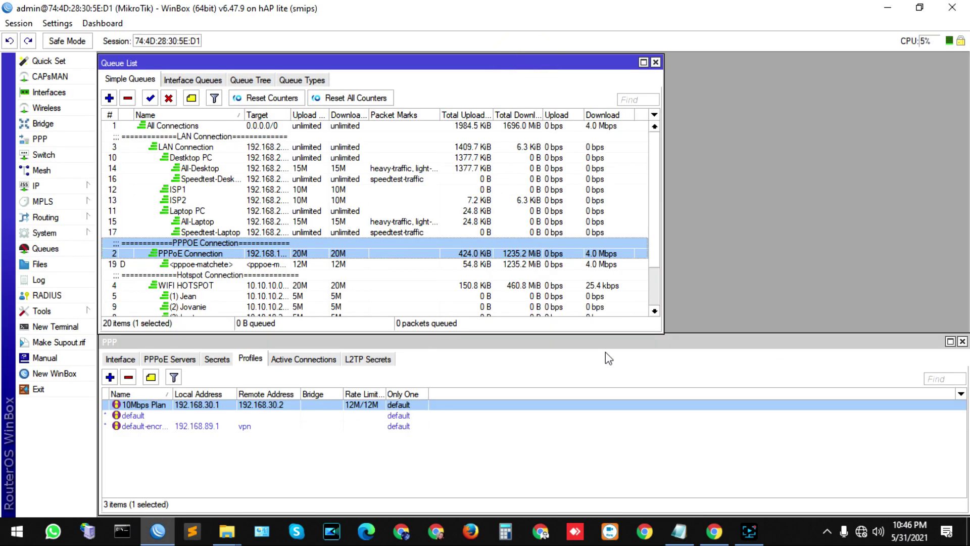
{"action": "left_click", "coordinate": [248, 341]}
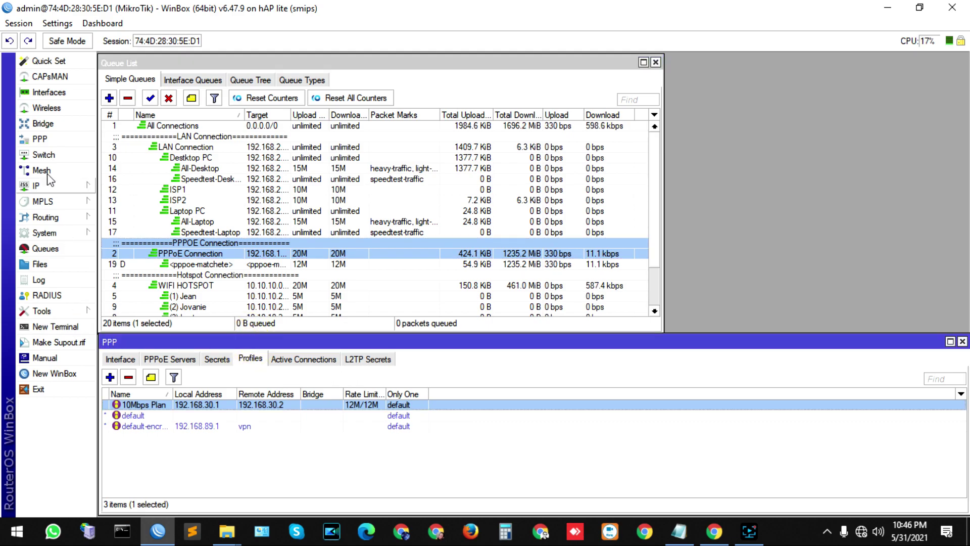
{"action": "left_click", "coordinate": [42, 137]}
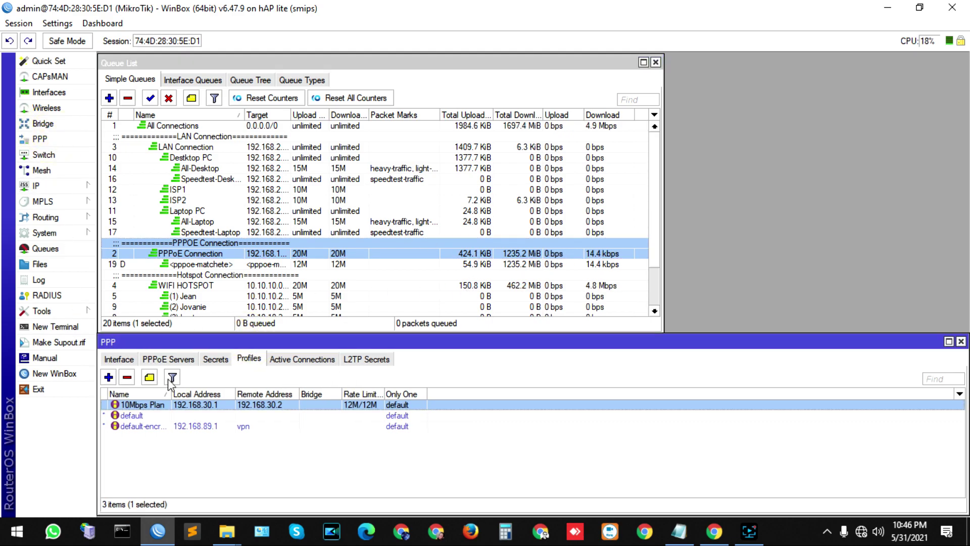
{"action": "left_click", "coordinate": [255, 361]}
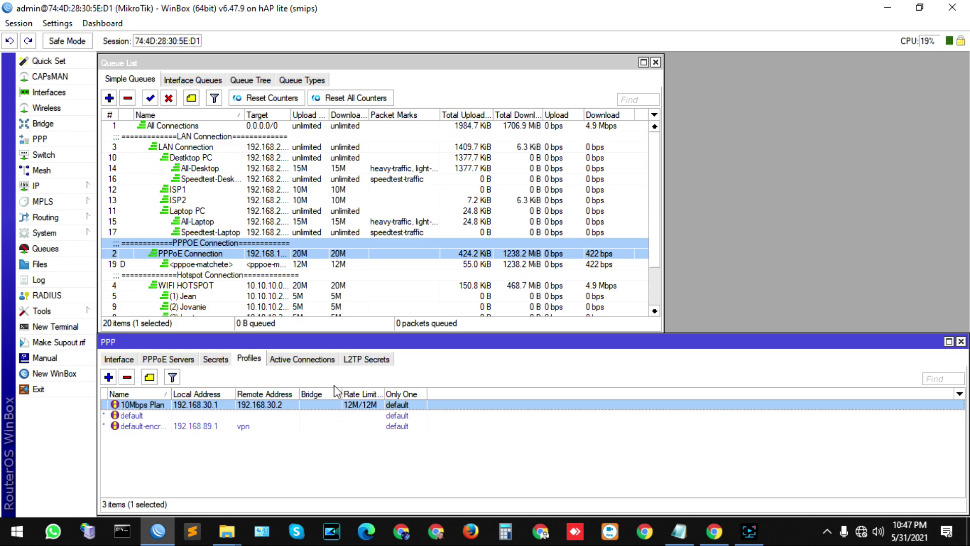
{"action": "left_click", "coordinate": [108, 378]}
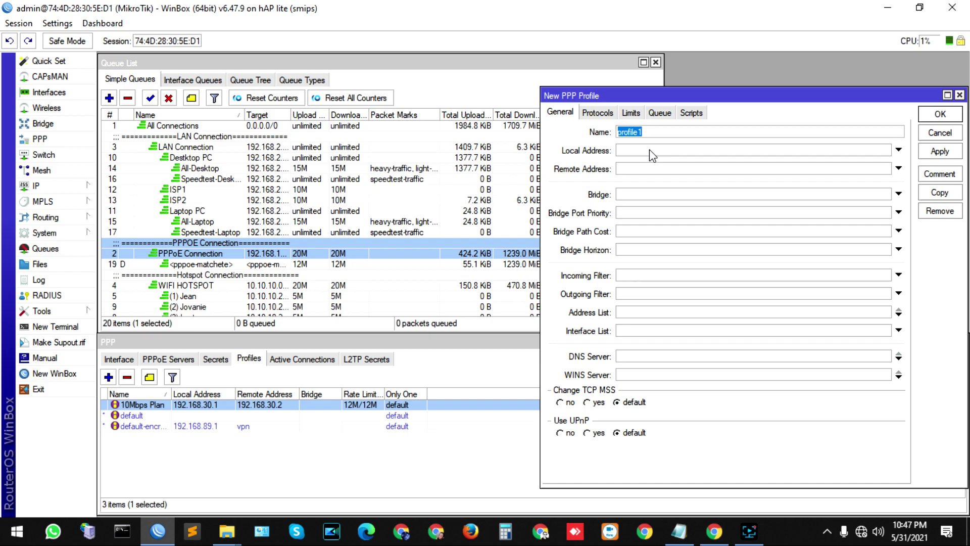
Step: Name the new PPP profile '15Mbps Plan' and set its local address to 192.168.30.1
{"action": "type", "text": "15"}
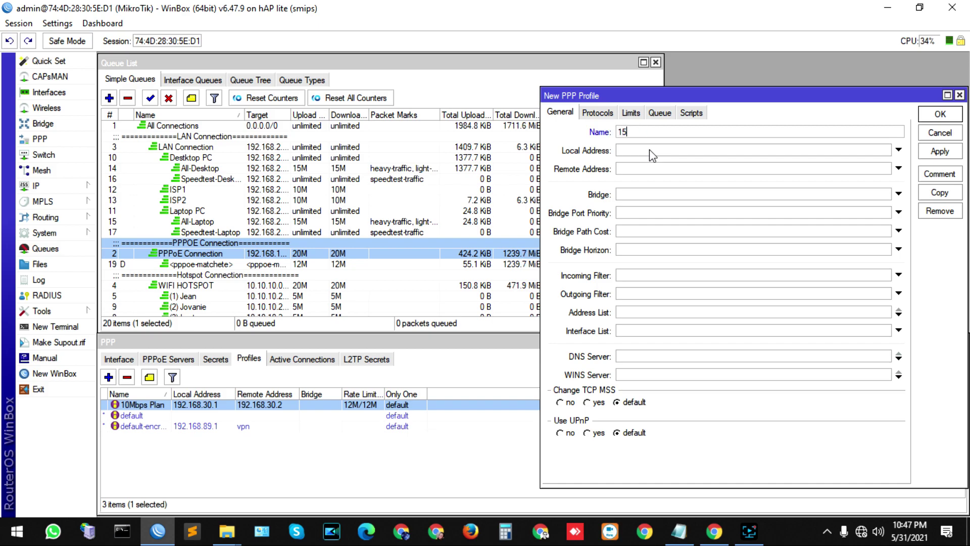
{"action": "type", "text": "M"}
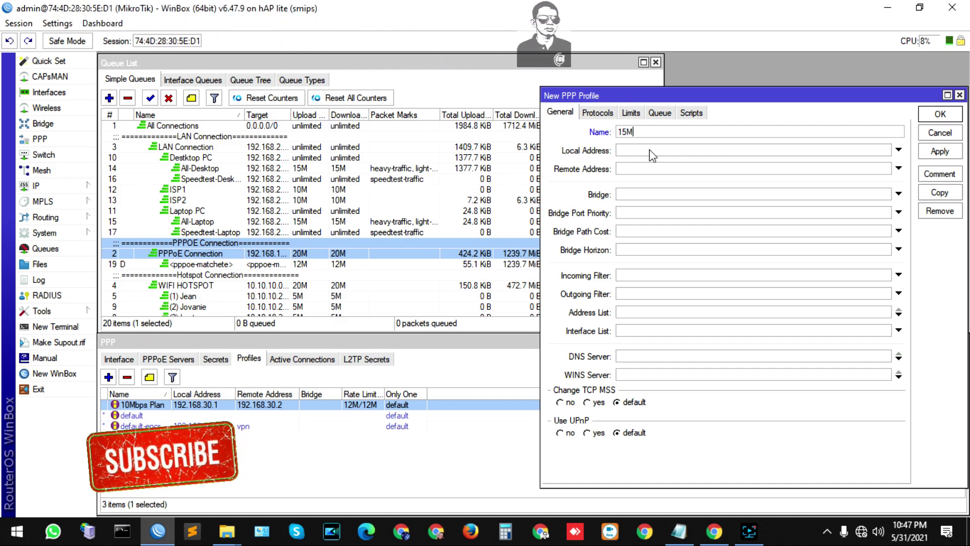
{"action": "type", "text": "bps"}
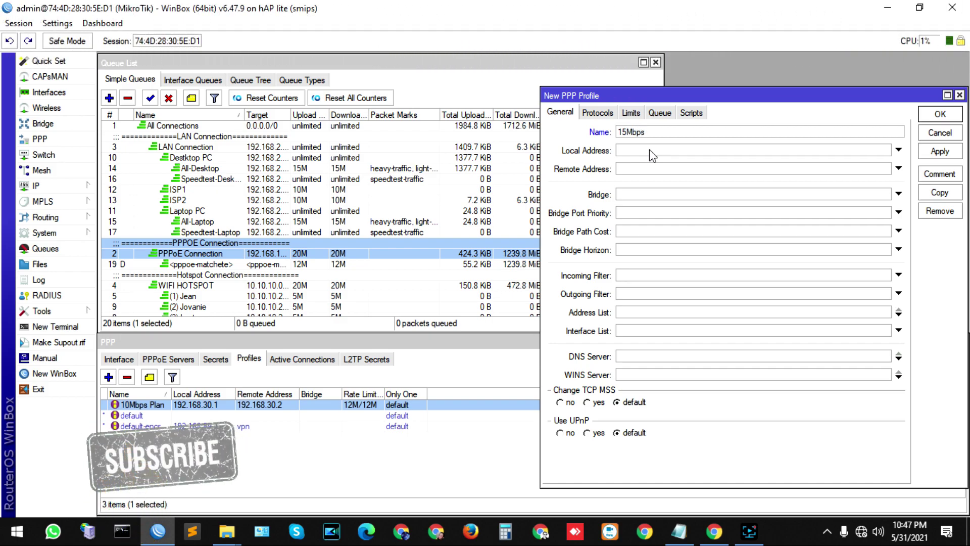
{"action": "type", "text": " Plan"}
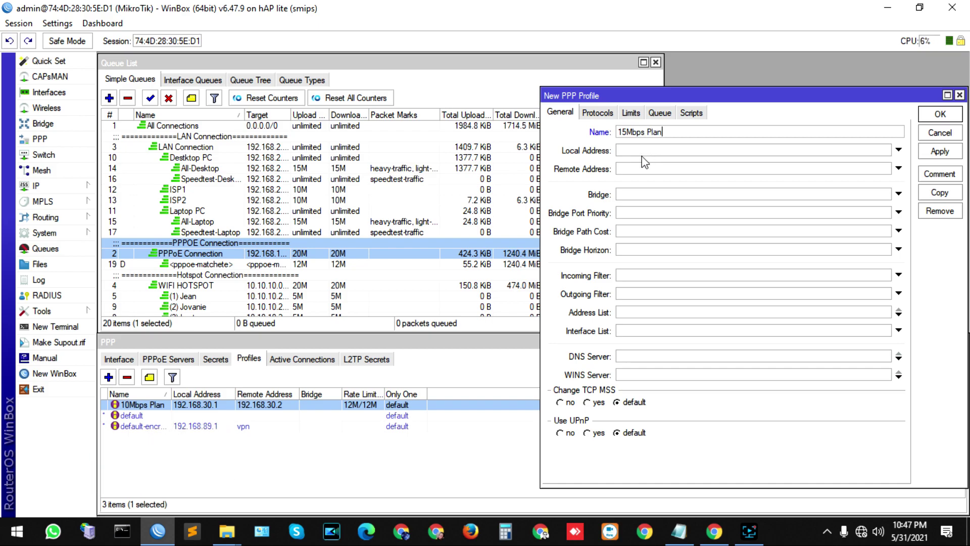
{"action": "left_click", "coordinate": [637, 151]}
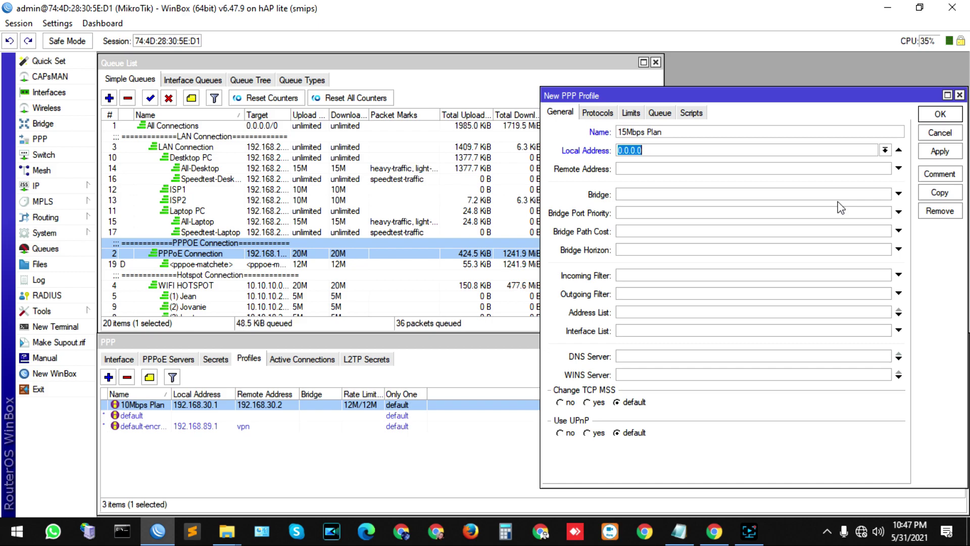
{"action": "type", "text": "198"}
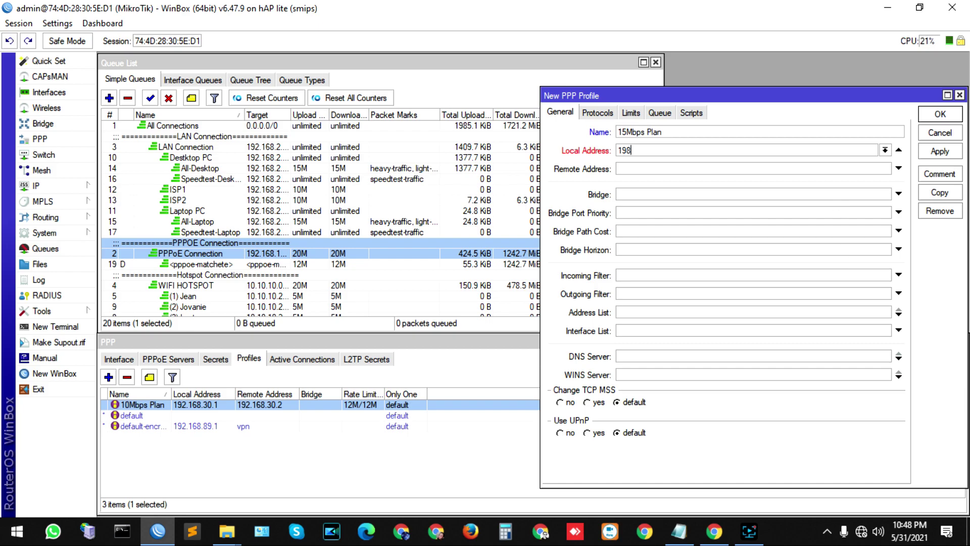
{"action": "mouse_move", "coordinate": [909, 531]}
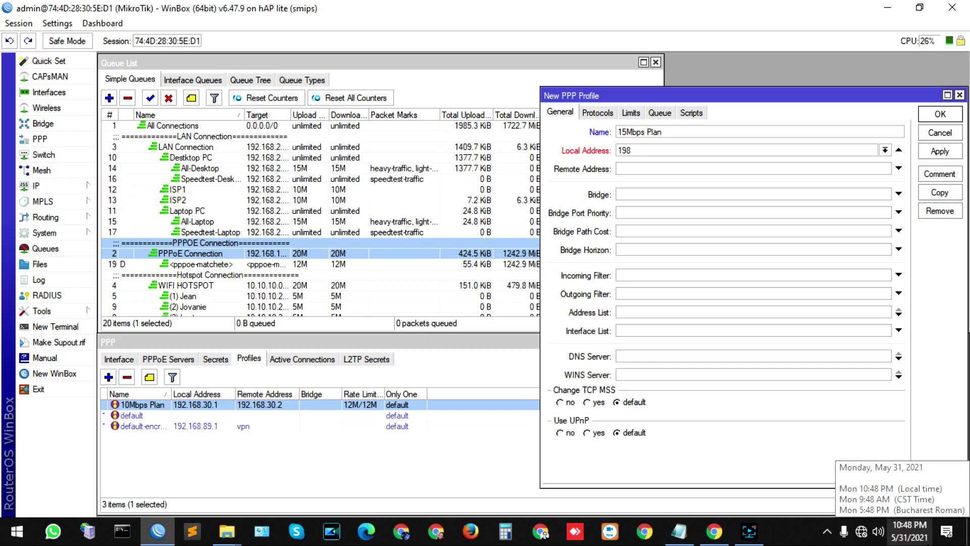
{"action": "key", "text": "BackSpace"}
{"action": "type", "text": "2.168.30.1"}
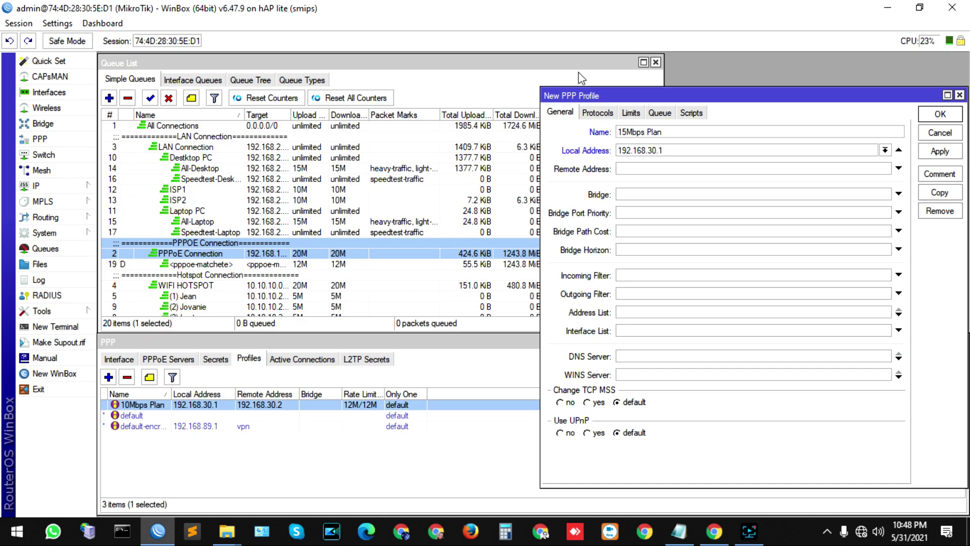
Step: Set the profile's DNS servers to 192.168.30.1 and 8.8.8.8
{"action": "double_click", "coordinate": [672, 152]}
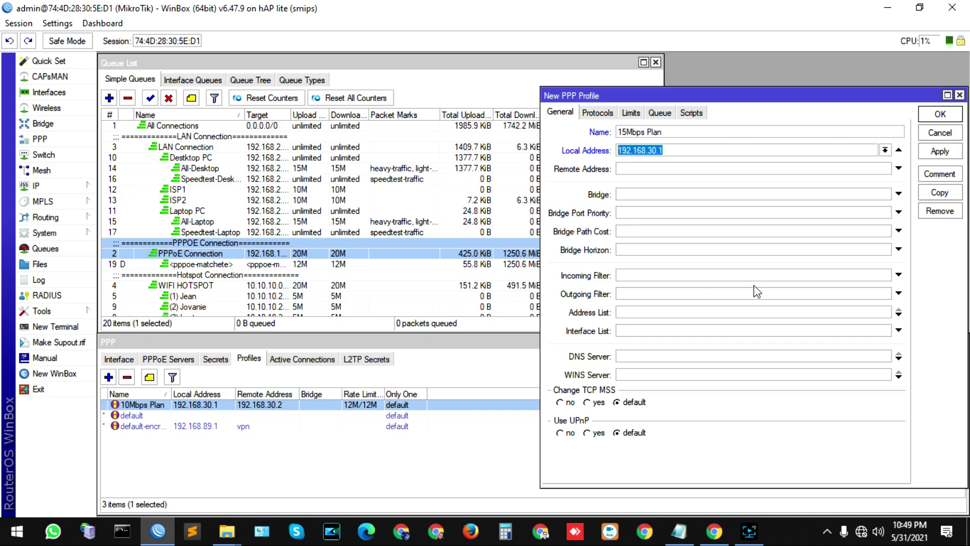
{"action": "left_click", "coordinate": [634, 356]}
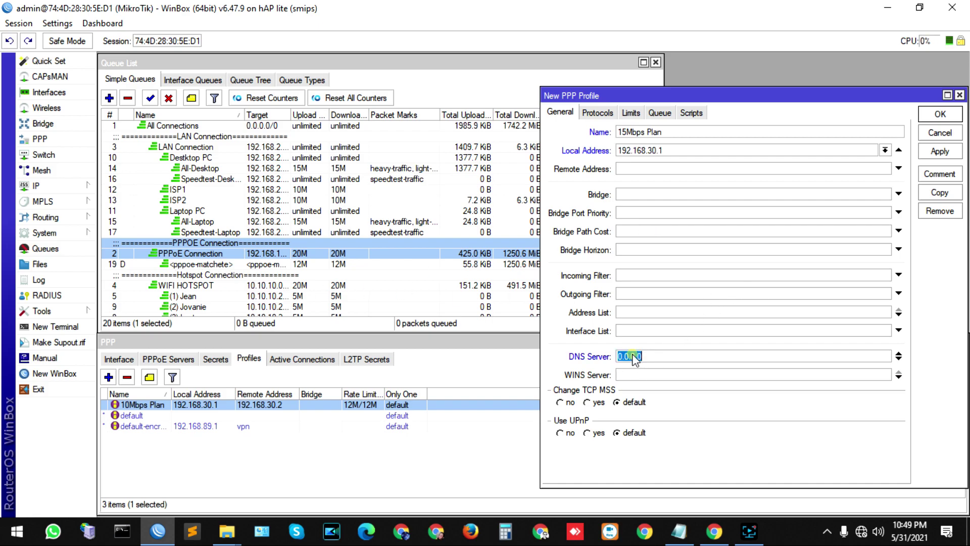
{"action": "key", "text": "ctrl+v"}
{"action": "left_click", "coordinate": [898, 362]}
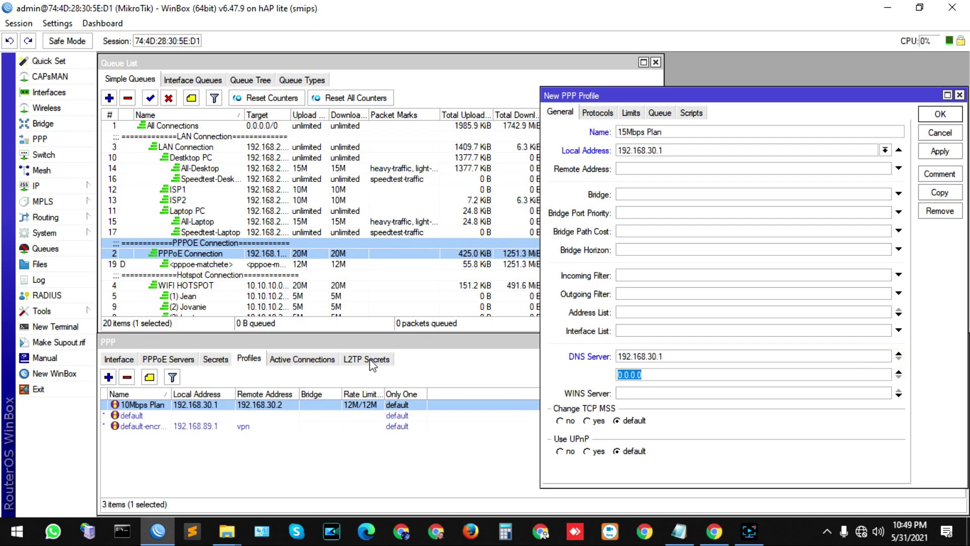
{"action": "type", "text": "8.8.8.8"}
{"action": "left_click", "coordinate": [631, 112]}
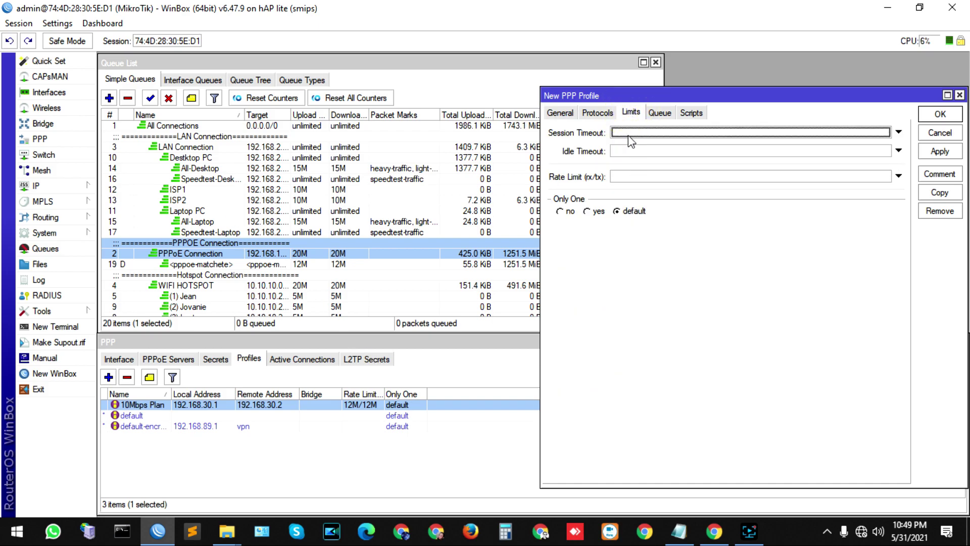
Step: Look through the profile's Protocols, Limits and Queue settings, then go to Scripts
{"action": "left_click", "coordinate": [598, 113]}
{"action": "left_click", "coordinate": [629, 113]}
{"action": "left_click", "coordinate": [660, 113]}
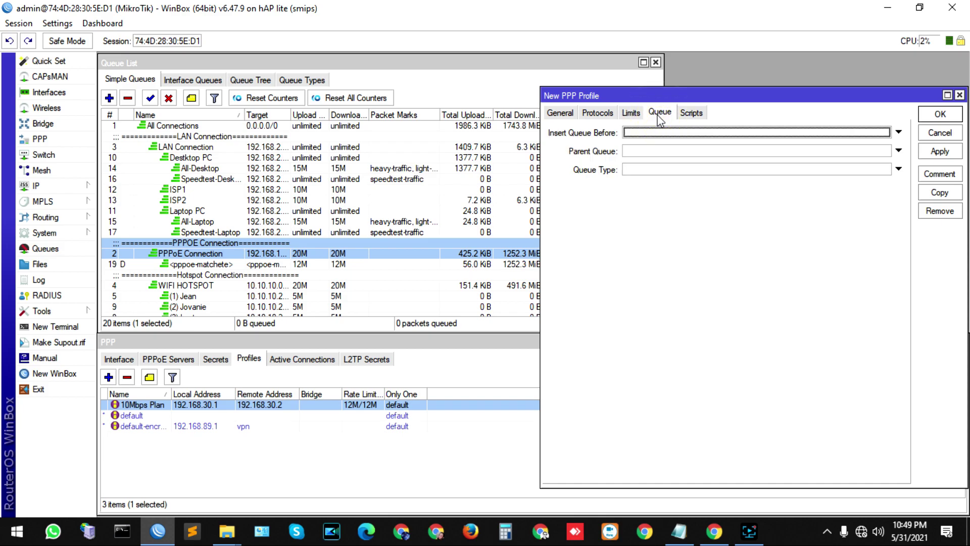
{"action": "left_click", "coordinate": [691, 113]}
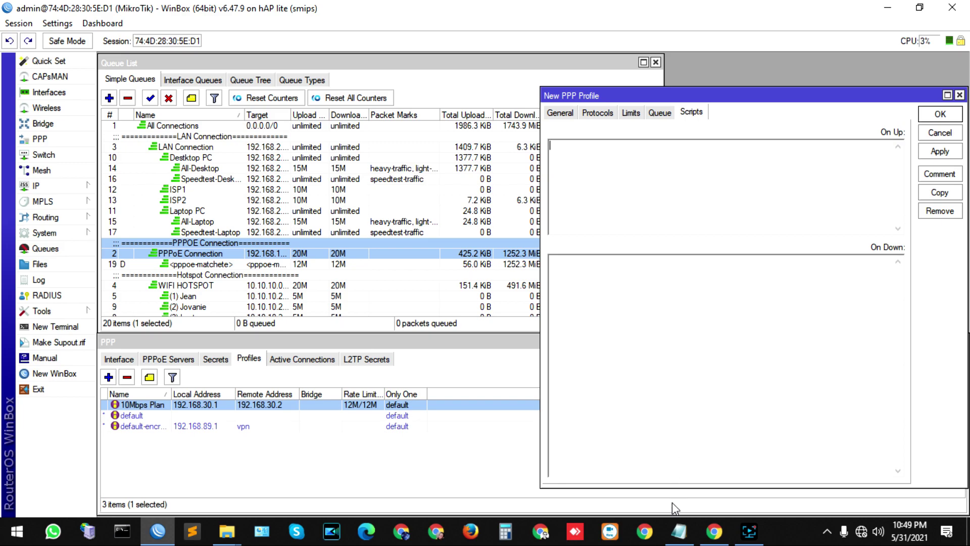
Step: Copy the queue-creation script from Notepad into the profile's On Up box
{"action": "left_click", "coordinate": [678, 530]}
{"action": "right_click", "coordinate": [116, 329]}
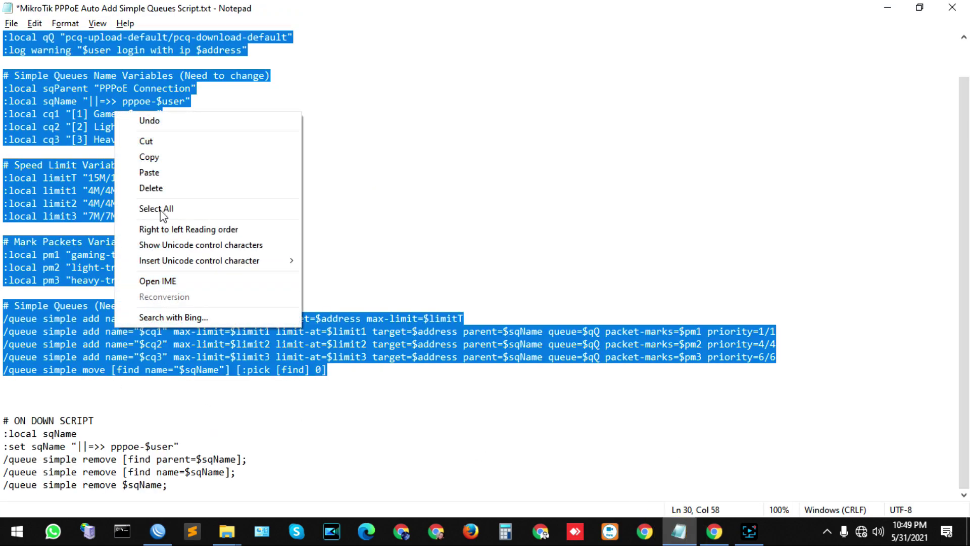
{"action": "left_click", "coordinate": [157, 156]}
{"action": "key", "text": "alt+Tab"}
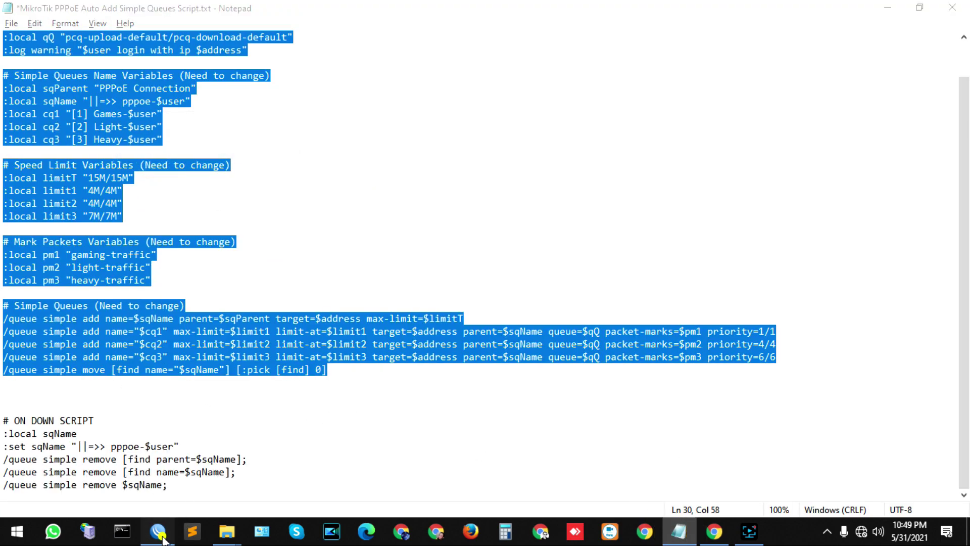
{"action": "right_click", "coordinate": [558, 154]}
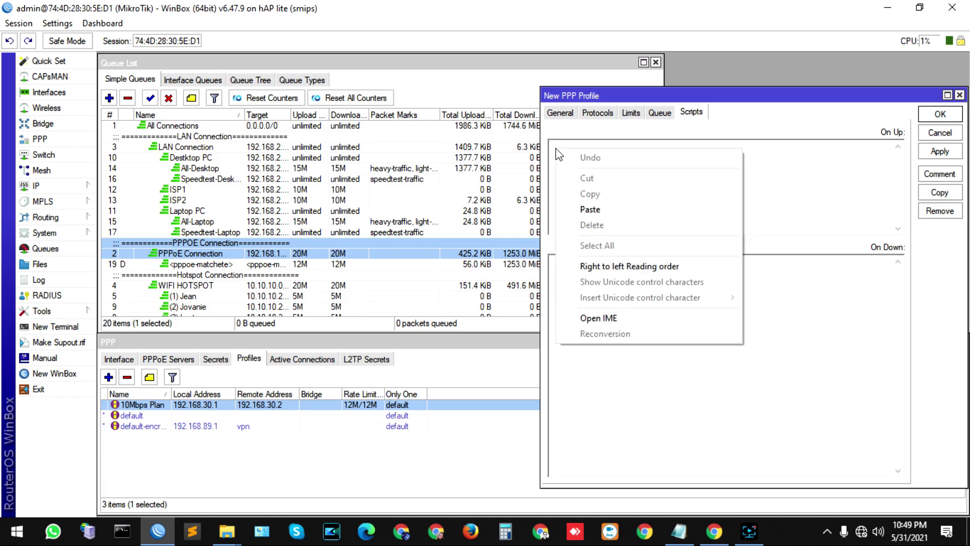
{"action": "left_click", "coordinate": [586, 206]}
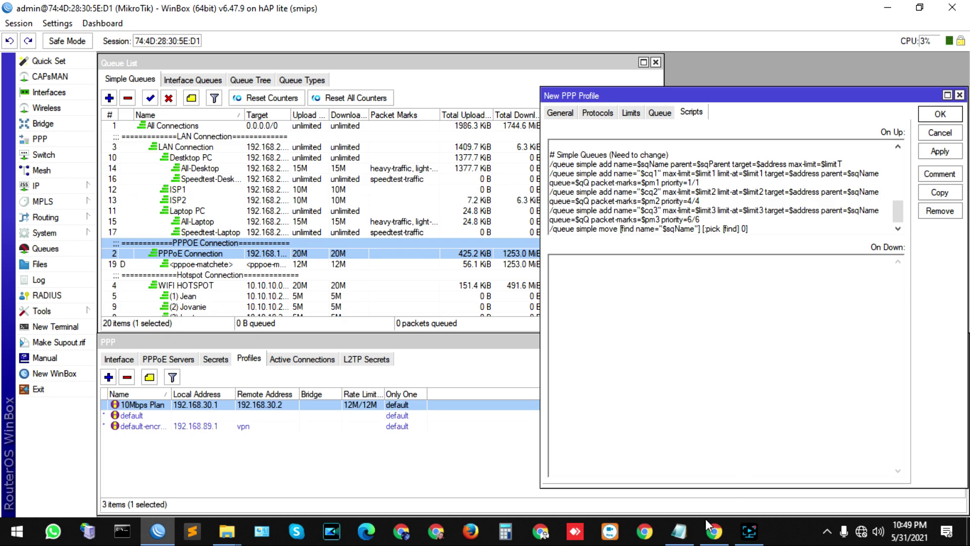
{"action": "left_click", "coordinate": [682, 532]}
{"action": "left_click_drag", "start_coordinate": [168, 485], "coordinate": [4, 433]}
Step: Copy the five ON DOWN SCRIPT queue-removal lines from Notepad into the On Down box
{"action": "right_click", "coordinate": [20, 447]}
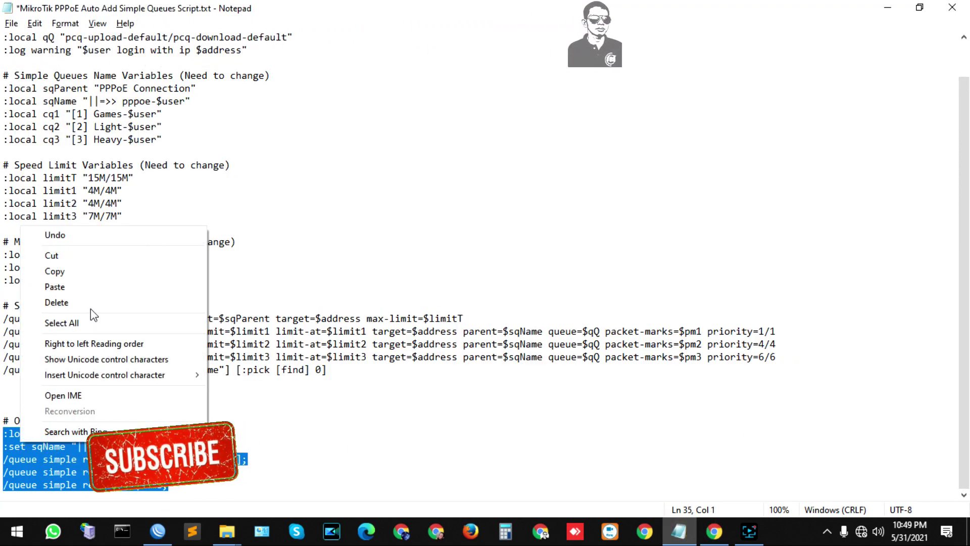
{"action": "left_click", "coordinate": [70, 271]}
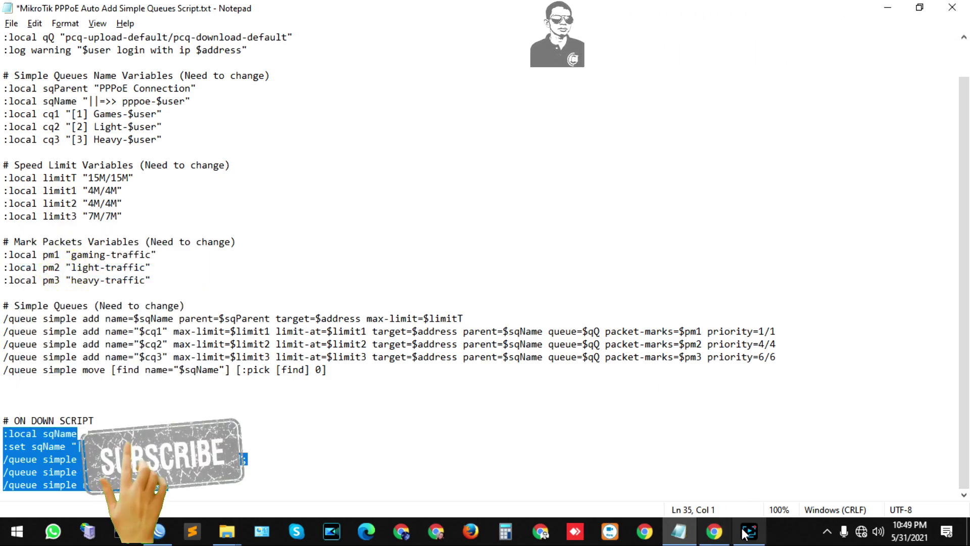
{"action": "key", "text": "alt+Tab"}
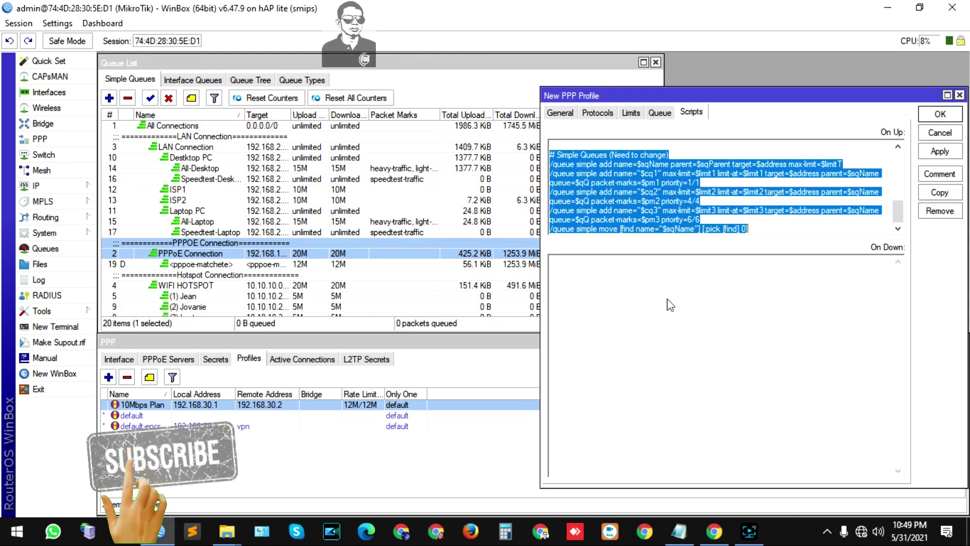
{"action": "right_click", "coordinate": [586, 291]}
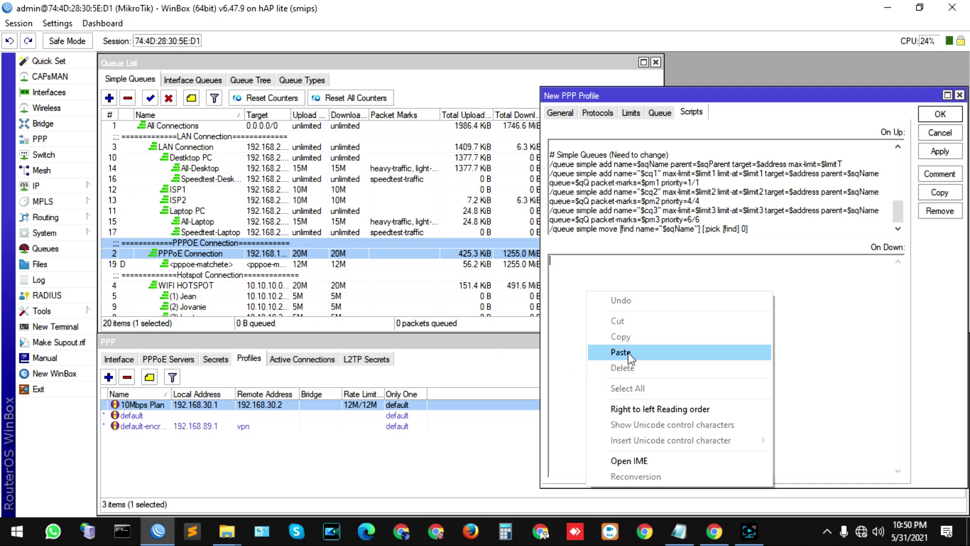
{"action": "left_click", "coordinate": [667, 352]}
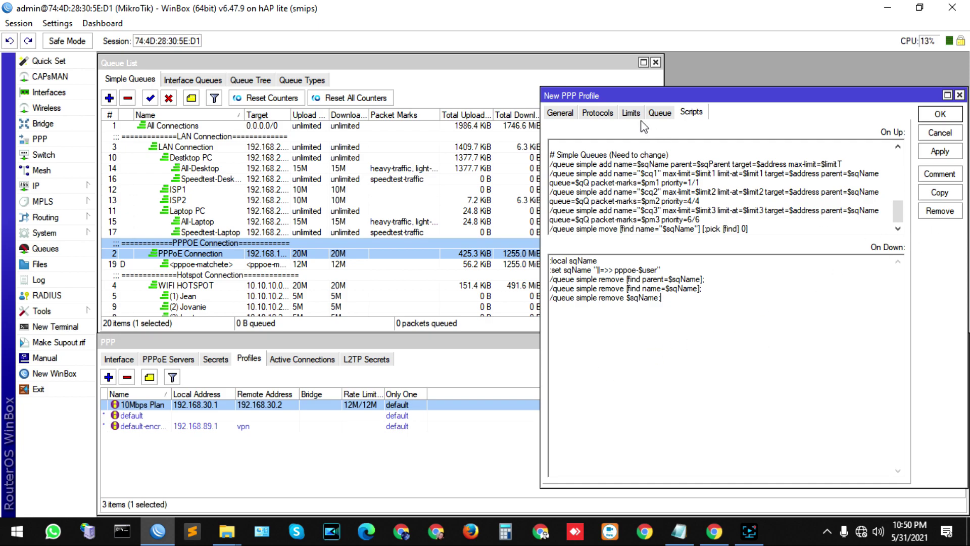
{"action": "left_click", "coordinate": [693, 115]}
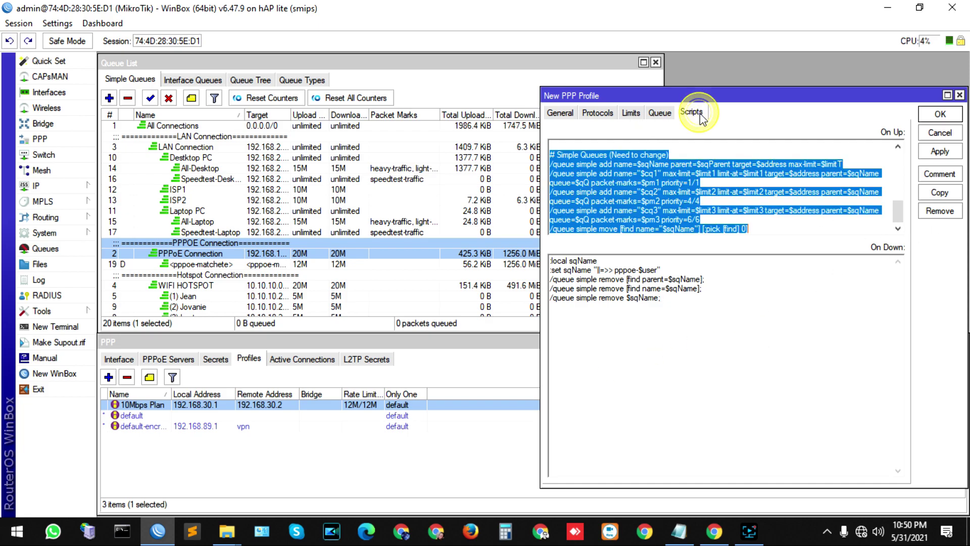
Step: Review the Queue, Limits, Protocols and General settings, then apply and save 15Mbps Plan
{"action": "left_click", "coordinate": [652, 115]}
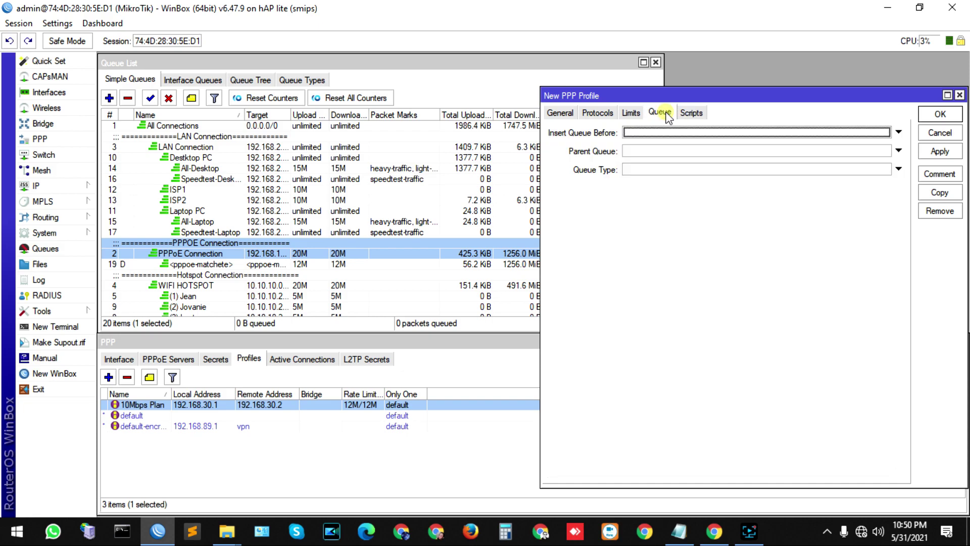
{"action": "left_click", "coordinate": [634, 117]}
{"action": "left_click", "coordinate": [596, 116]}
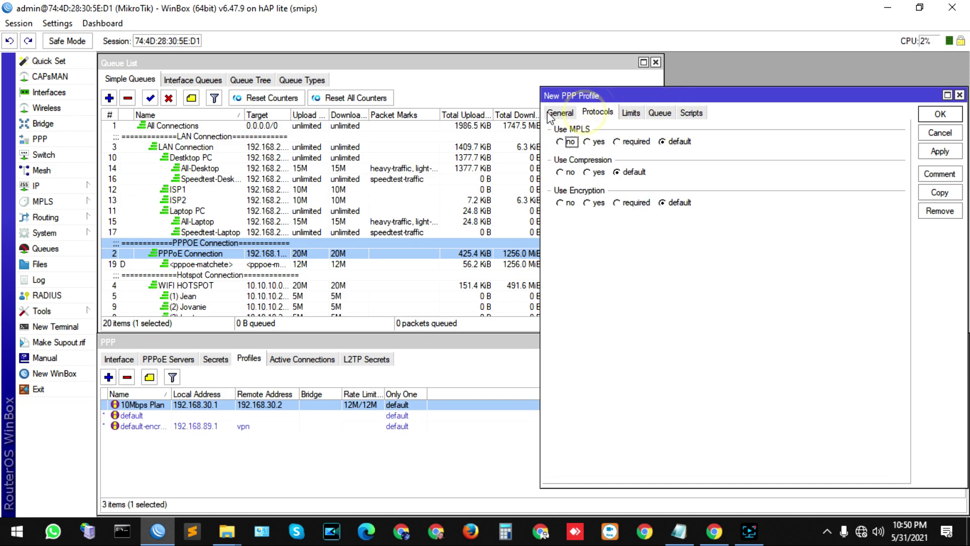
{"action": "left_click", "coordinate": [558, 115]}
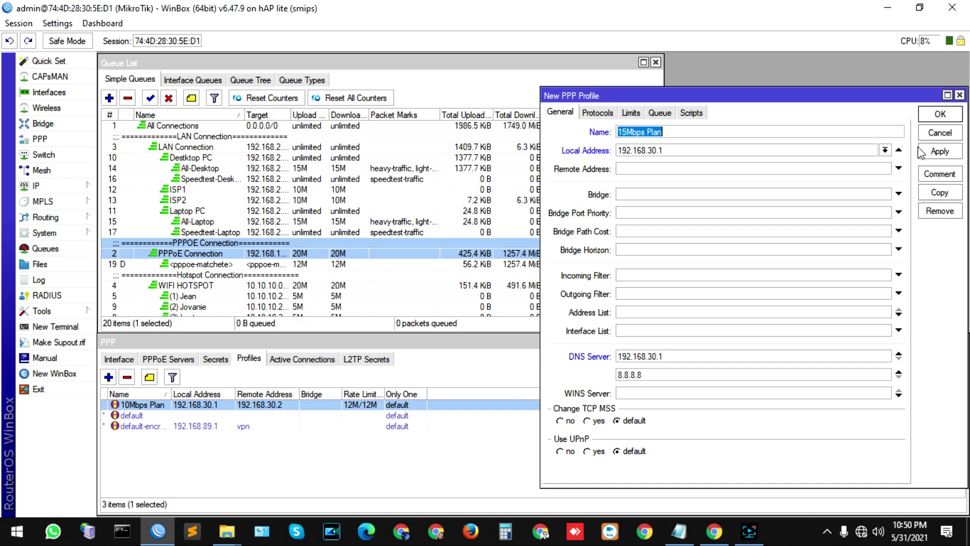
{"action": "left_click", "coordinate": [933, 152]}
{"action": "left_click", "coordinate": [938, 115]}
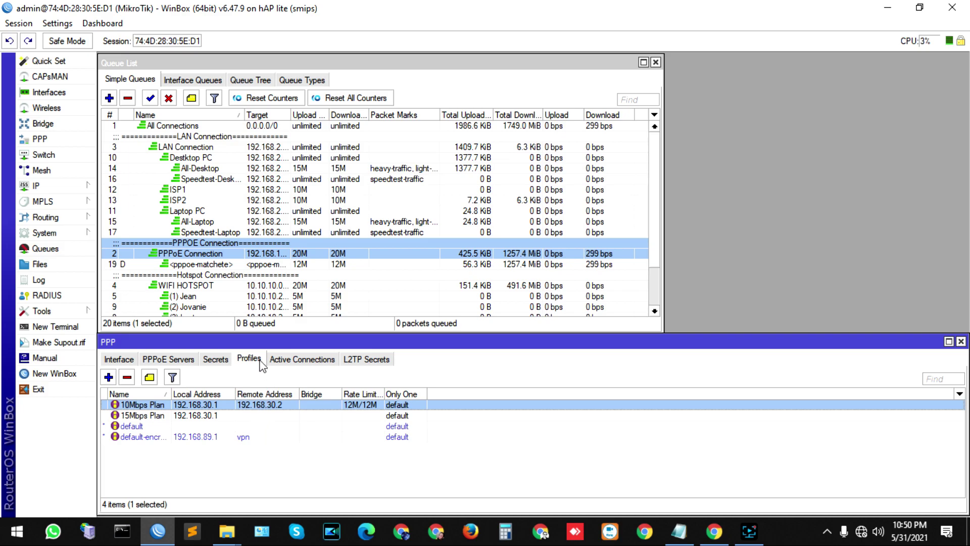
{"action": "left_click", "coordinate": [215, 359]}
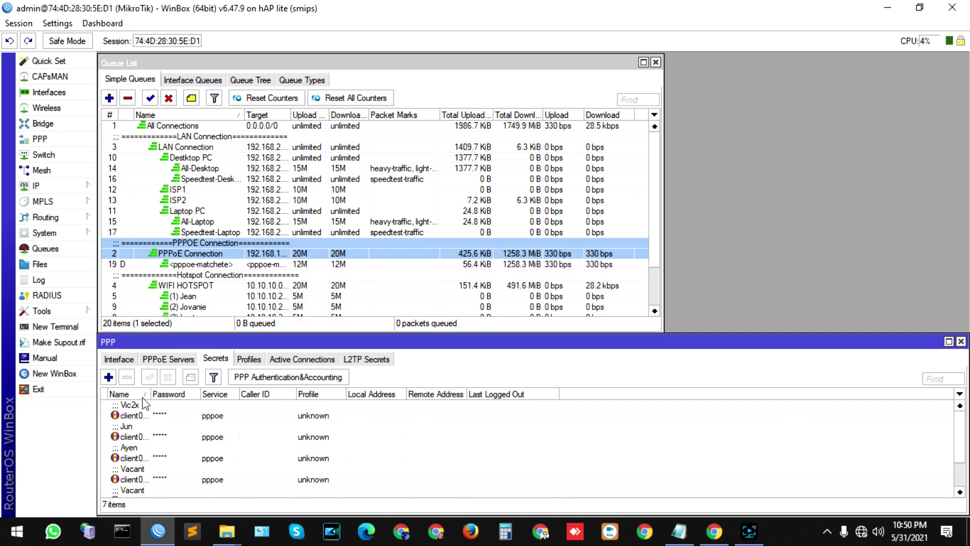
Step: Create a new secret with its user name and password, service pppoe, profile 15Mbps Plan
{"action": "left_click", "coordinate": [109, 379]}
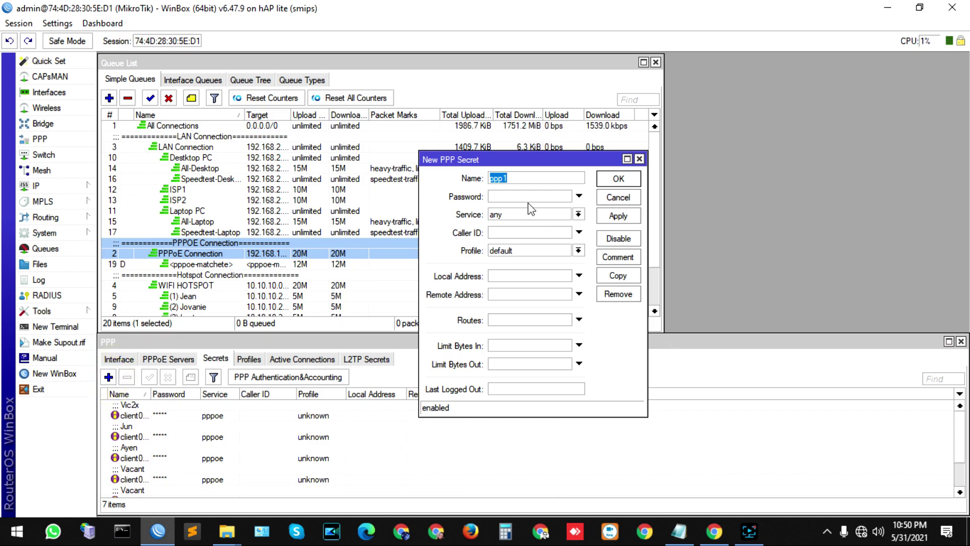
{"action": "type", "text": "user"}
{"action": "left_click", "coordinate": [504, 197]}
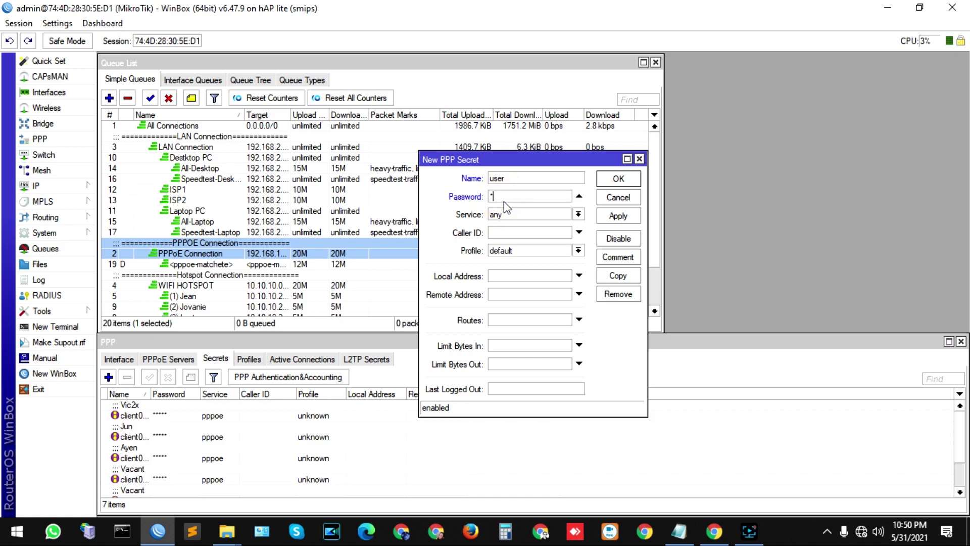
{"action": "left_click", "coordinate": [578, 214]}
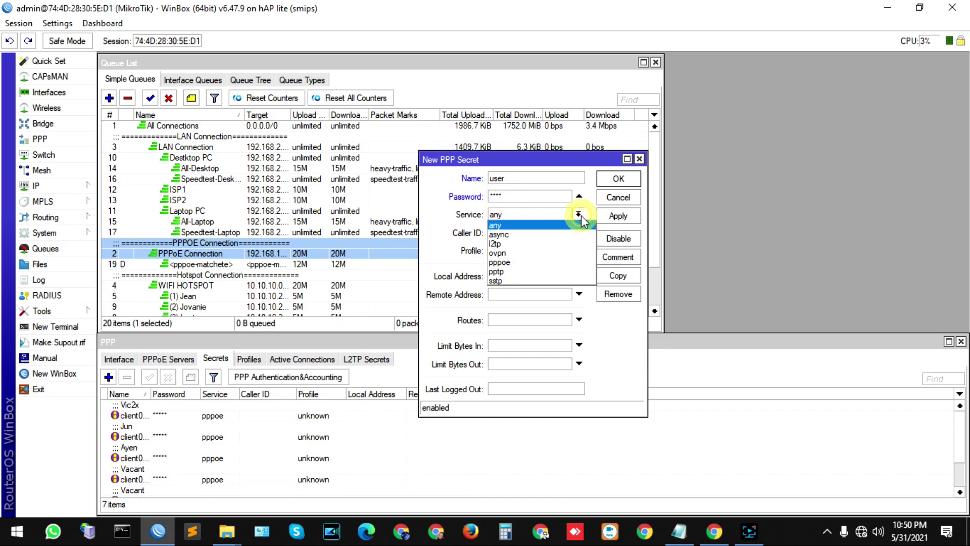
{"action": "left_click", "coordinate": [531, 261]}
{"action": "left_click", "coordinate": [576, 251]}
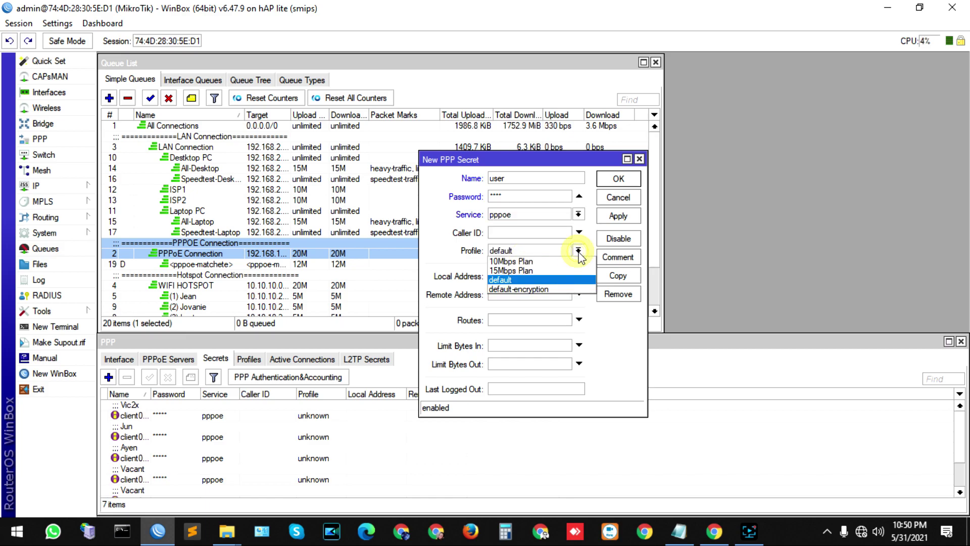
{"action": "left_click", "coordinate": [525, 271]}
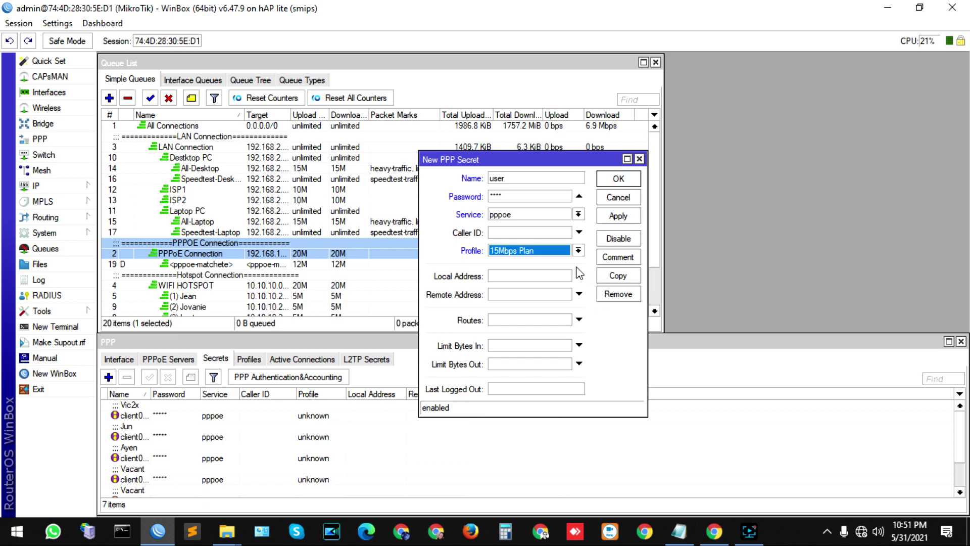
Step: Give the secret remote address 192.168.30.3 and save it
{"action": "left_click", "coordinate": [508, 297]}
{"action": "type", "text": "192"}
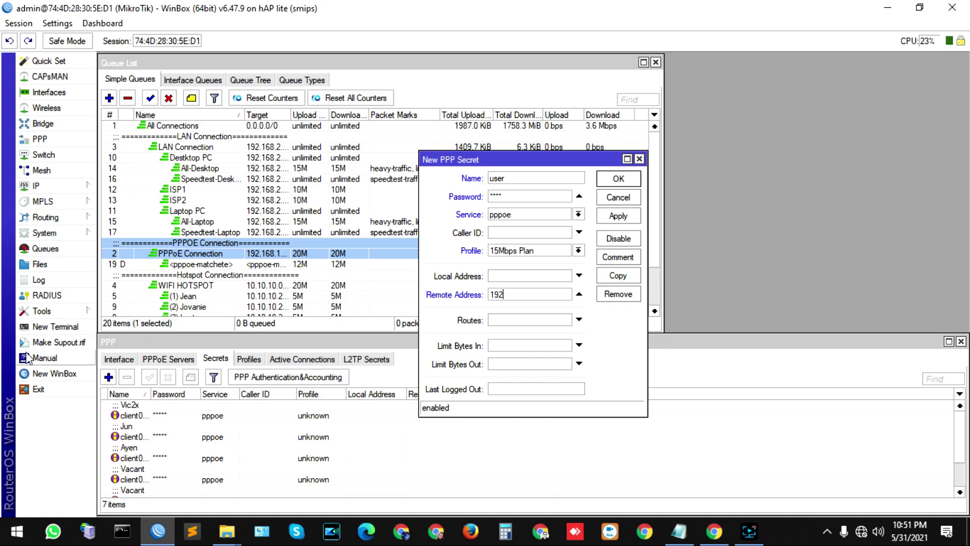
{"action": "type", "text": ".168.30."}
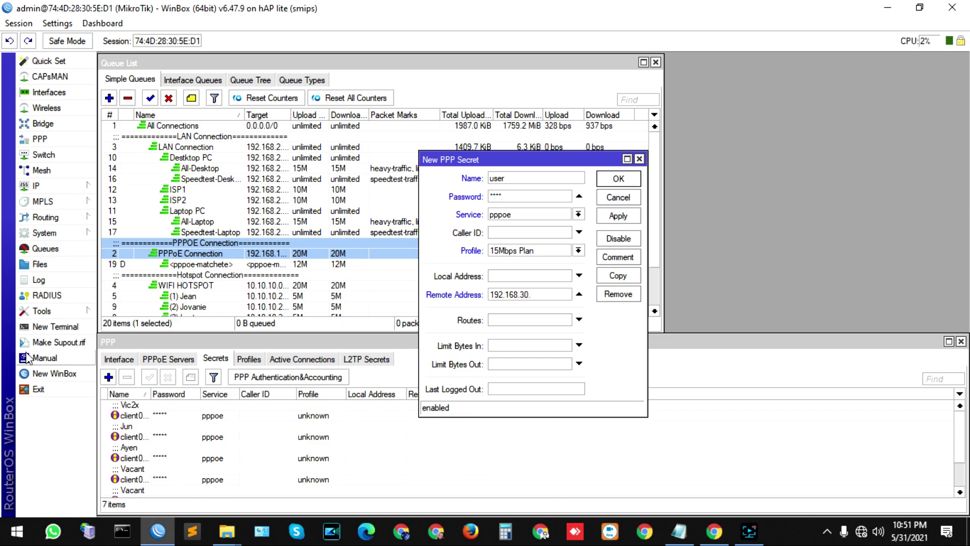
{"action": "type", "text": "3"}
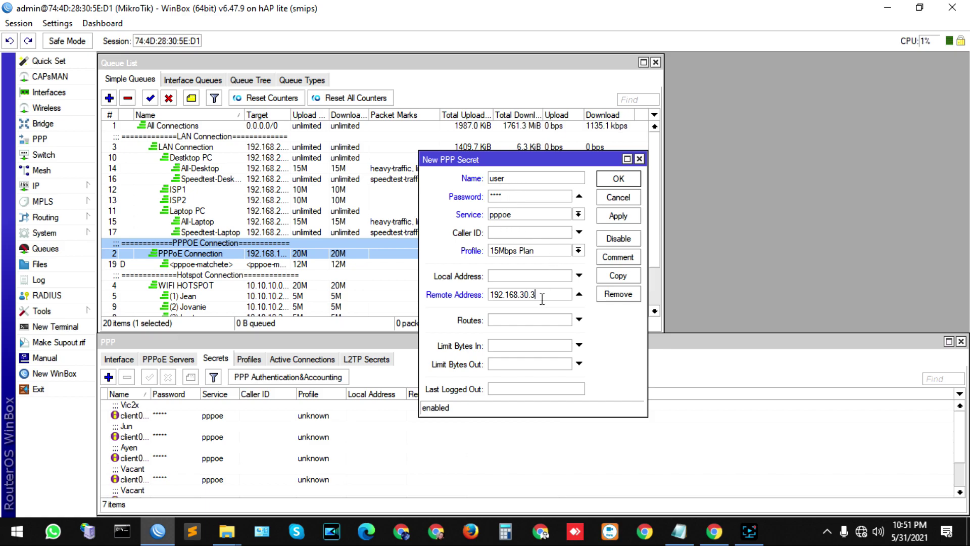
{"action": "left_click", "coordinate": [619, 217]}
{"action": "left_click", "coordinate": [620, 178]}
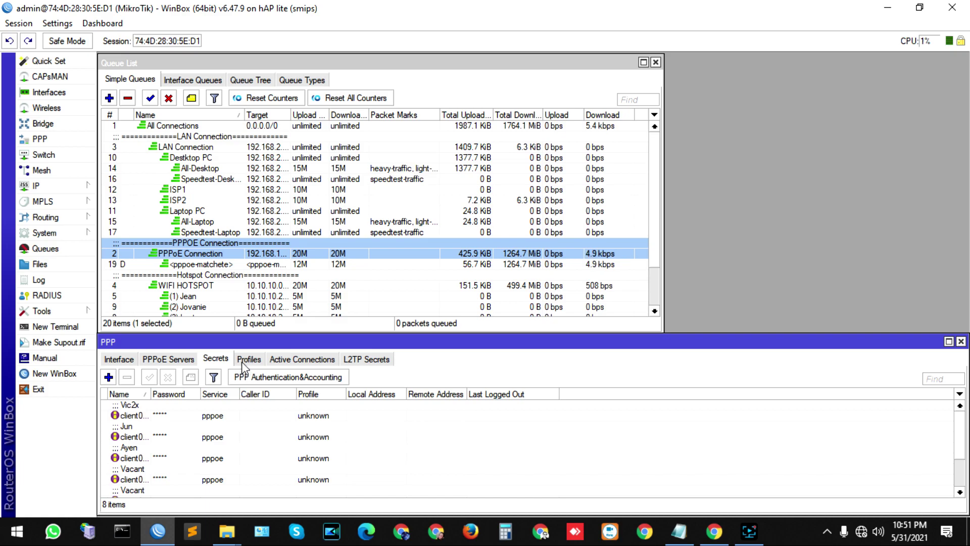
Step: Show the PPP Profiles list and open Windows network status, which reports No Internet
{"action": "left_click", "coordinate": [244, 359]}
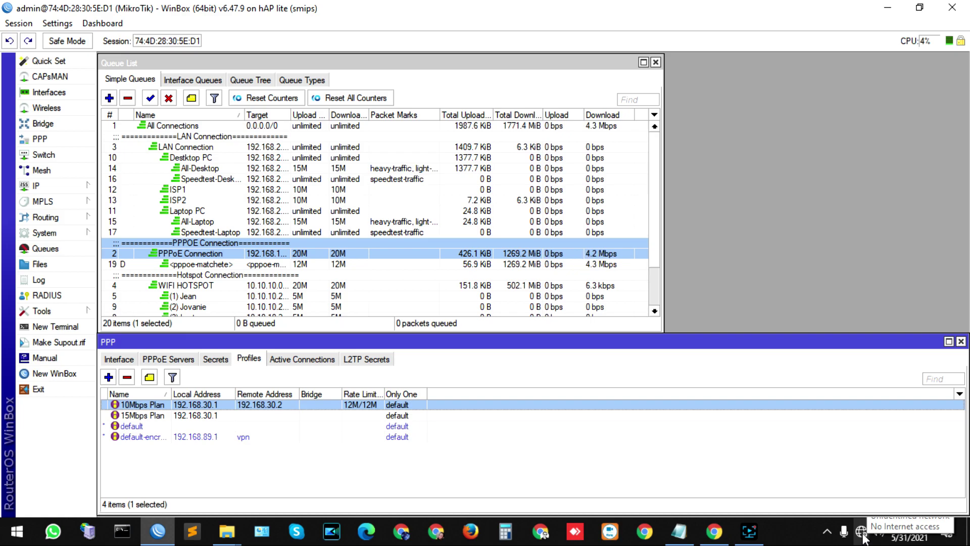
{"action": "left_click", "coordinate": [862, 533]}
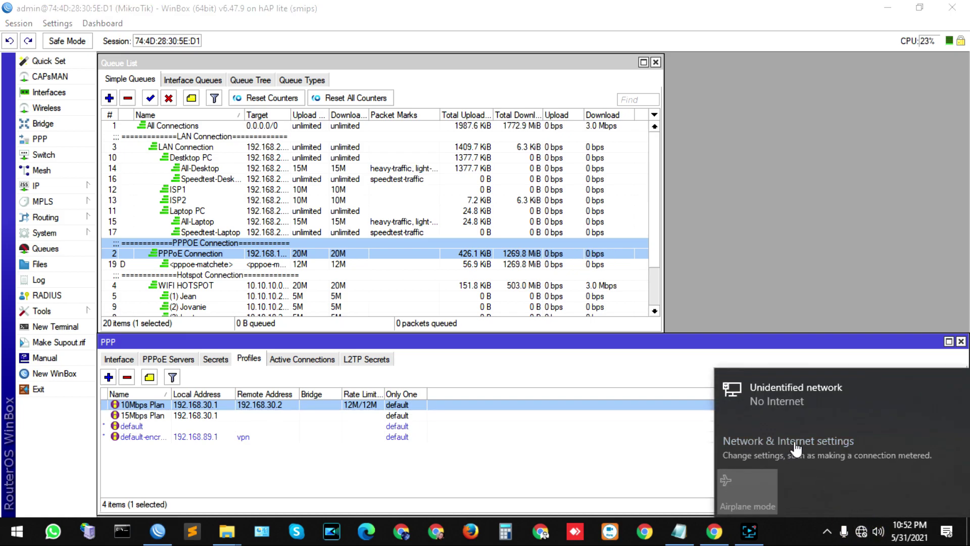
{"action": "left_click", "coordinate": [775, 442]}
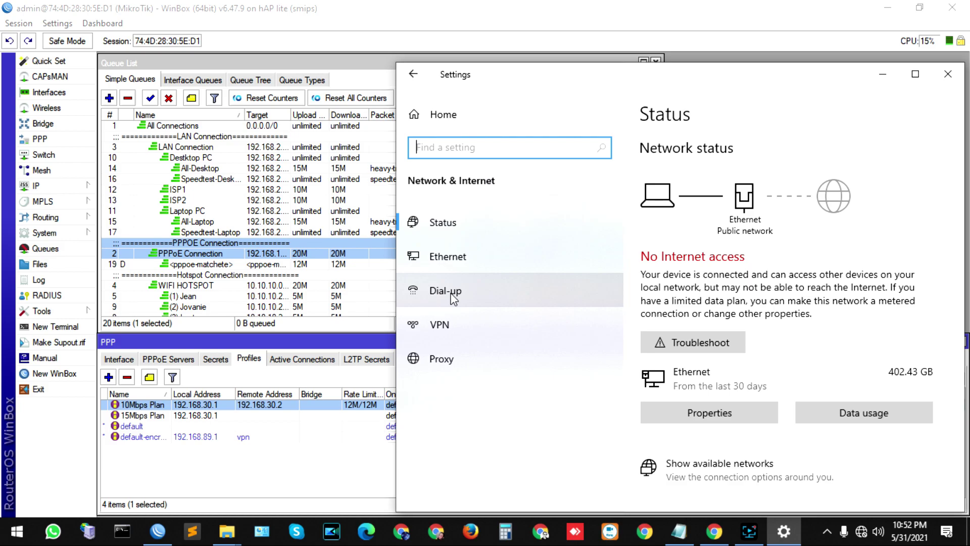
Step: Open the Dial-up page and snap Settings to the right half beside WinBox
{"action": "left_click", "coordinate": [453, 298]}
{"action": "left_click_drag", "start_coordinate": [710, 74], "coordinate": [889, 121]}
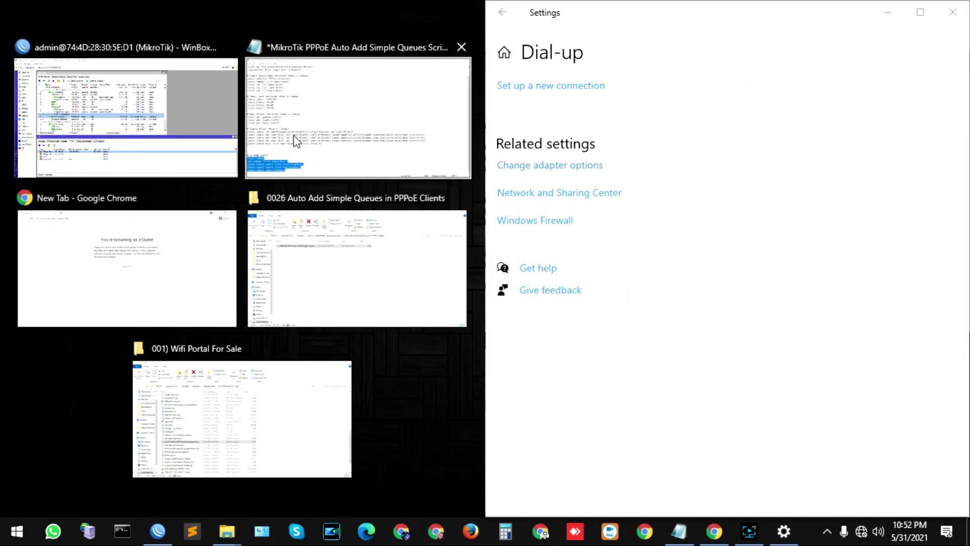
{"action": "left_click", "coordinate": [131, 103]}
{"action": "scroll", "coordinate": [260, 248], "scroll_direction": "down", "scroll_amount": 1}
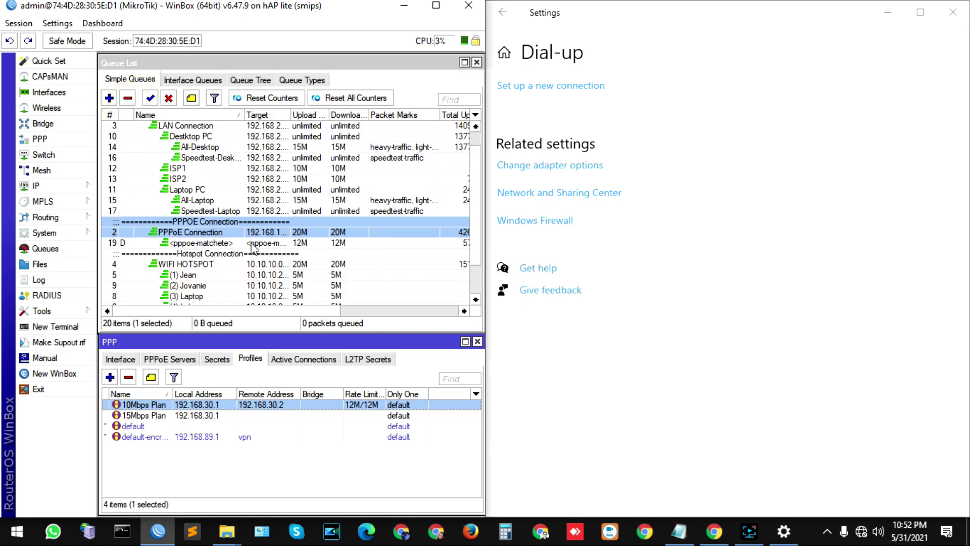
Step: Show WinBox's active PPP connections and start a new connection setup in Windows
{"action": "left_click", "coordinate": [194, 228]}
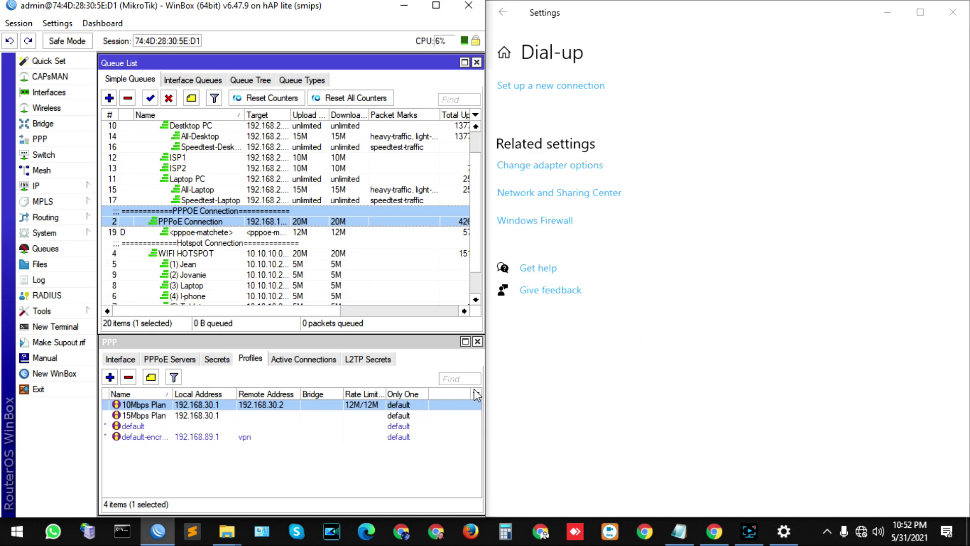
{"action": "left_click", "coordinate": [293, 359]}
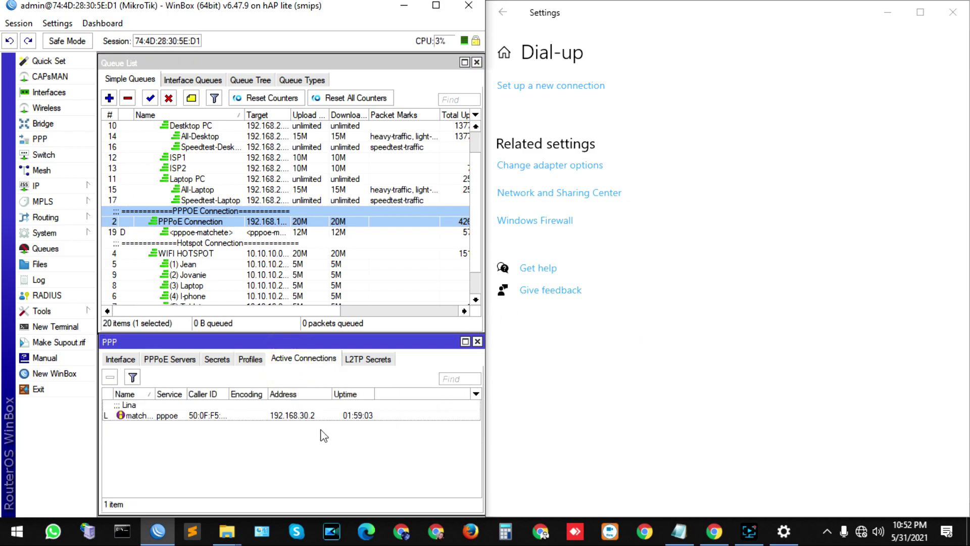
{"action": "left_click", "coordinate": [671, 379]}
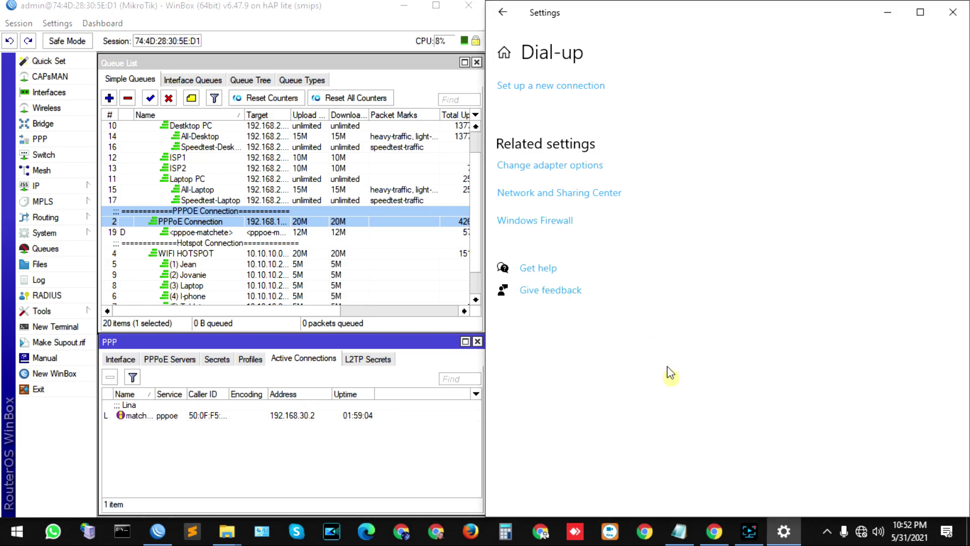
{"action": "left_click", "coordinate": [527, 87]}
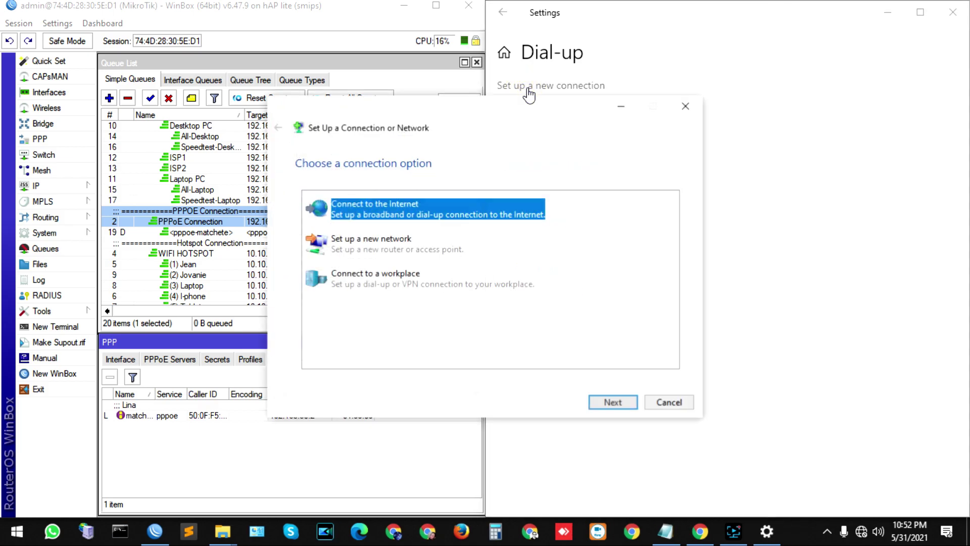
Step: Choose a Broadband (PPPoE) Internet connection and enter the PPPoE user name and password
{"action": "left_click", "coordinate": [616, 404]}
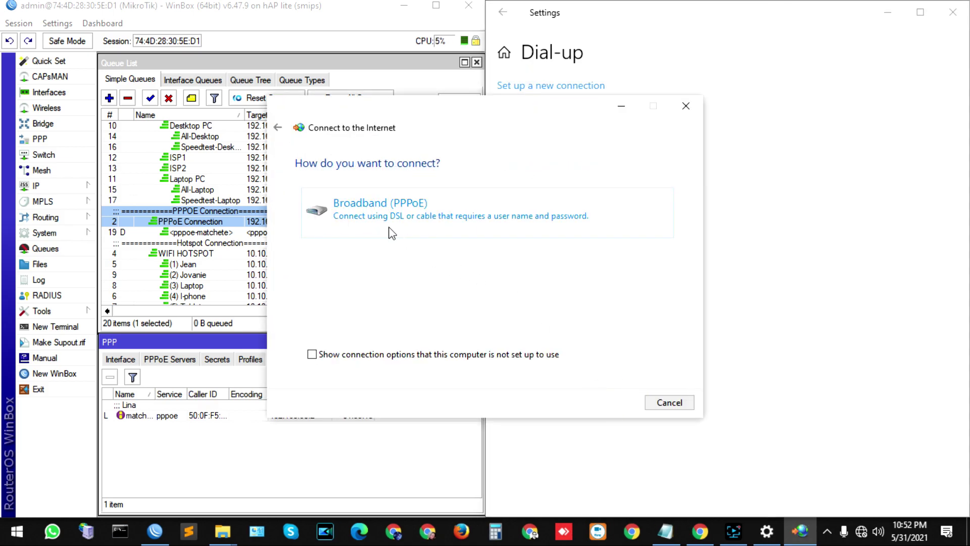
{"action": "left_click", "coordinate": [402, 218]}
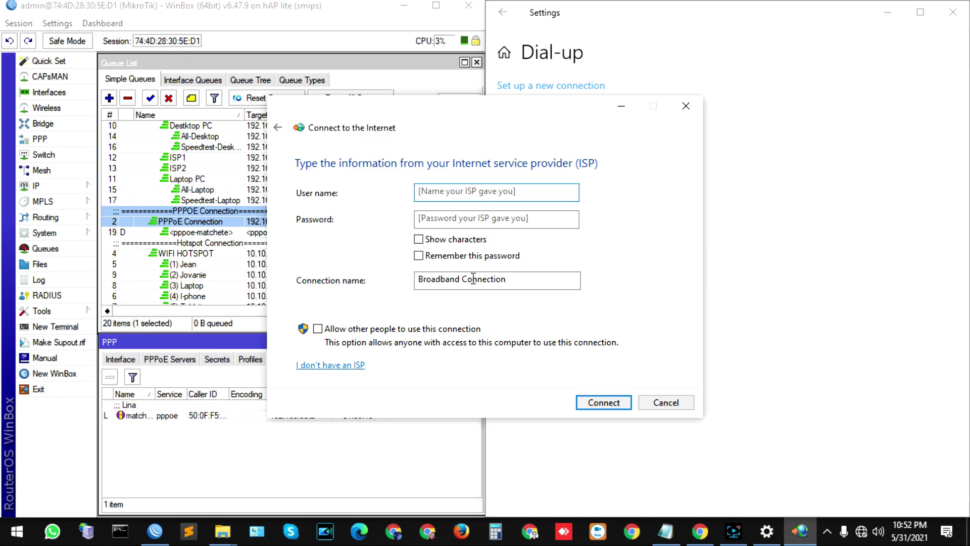
{"action": "left_click", "coordinate": [435, 193]}
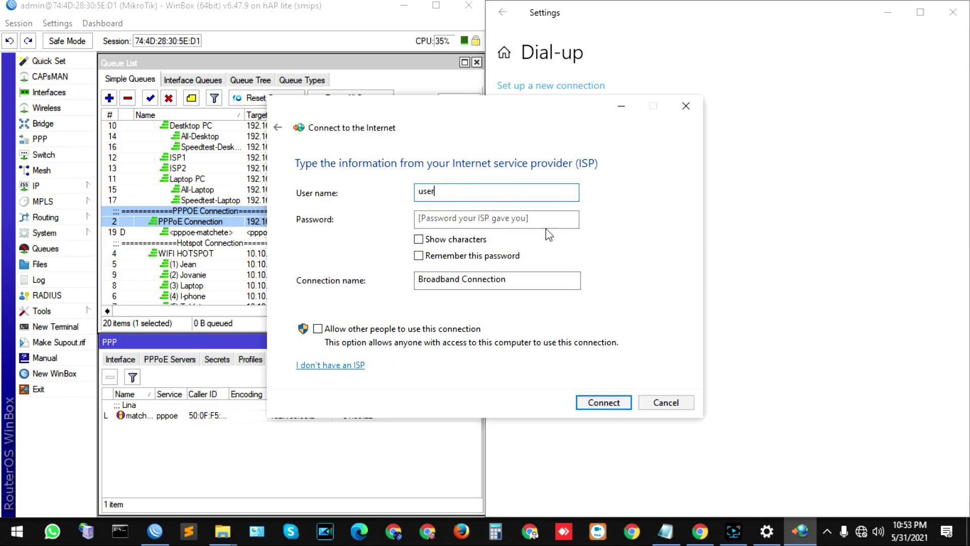
{"action": "left_click", "coordinate": [523, 221]}
{"action": "type", "text": "p"}
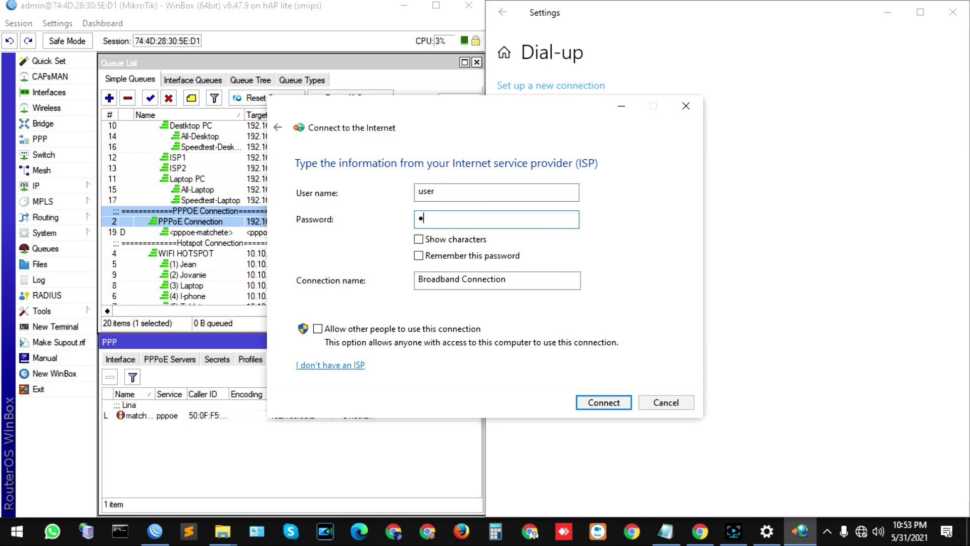
Step: Enable remembering the password and sharing with other users, then connect and close the wizard
{"action": "left_click", "coordinate": [420, 258]}
{"action": "left_click", "coordinate": [317, 329]}
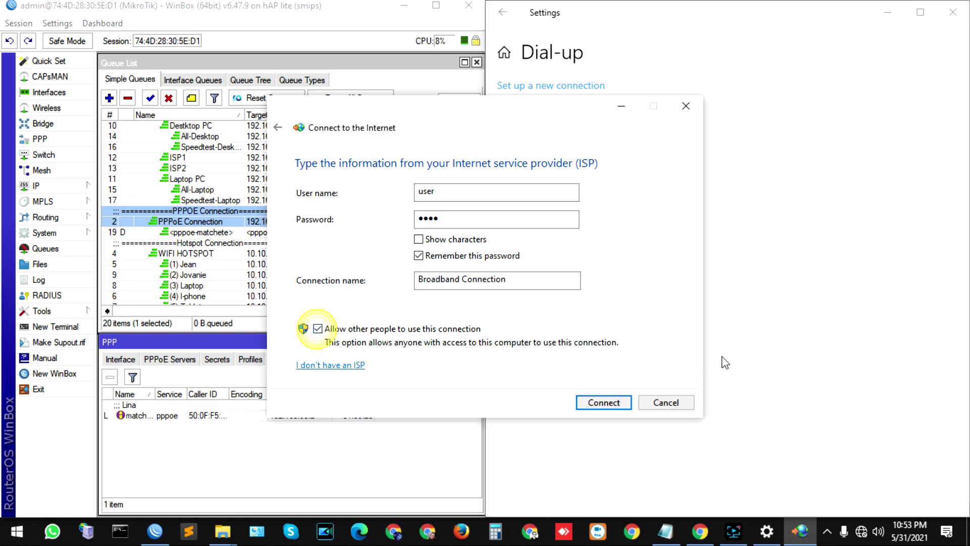
{"action": "left_click", "coordinate": [605, 407]}
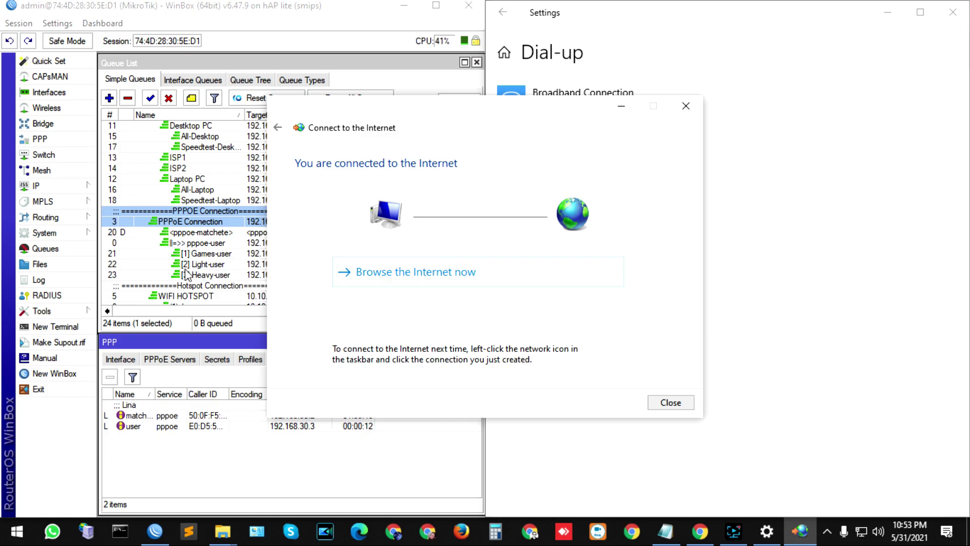
{"action": "left_click", "coordinate": [681, 404]}
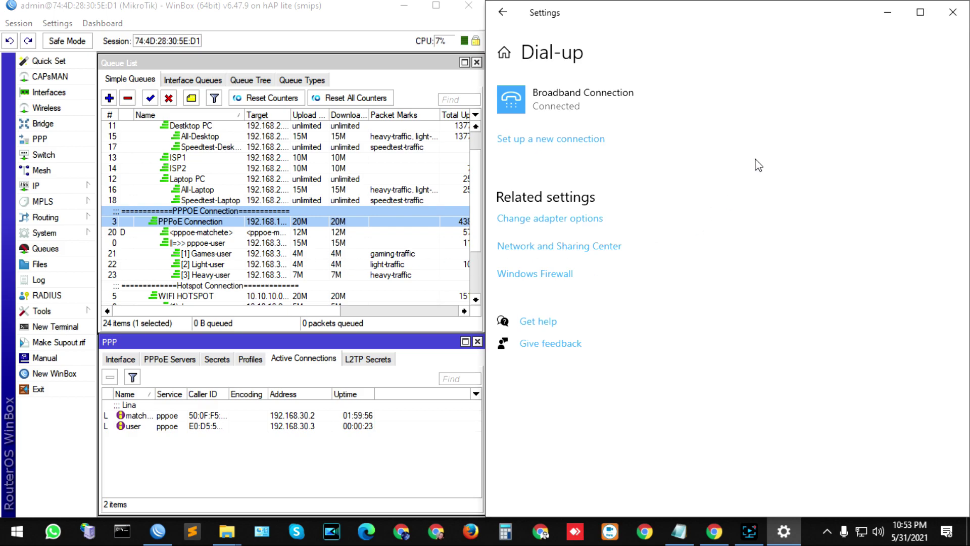
Step: Snap the Notepad queue script to the right half, with WinBox beside it on the left
{"action": "left_click", "coordinate": [688, 531]}
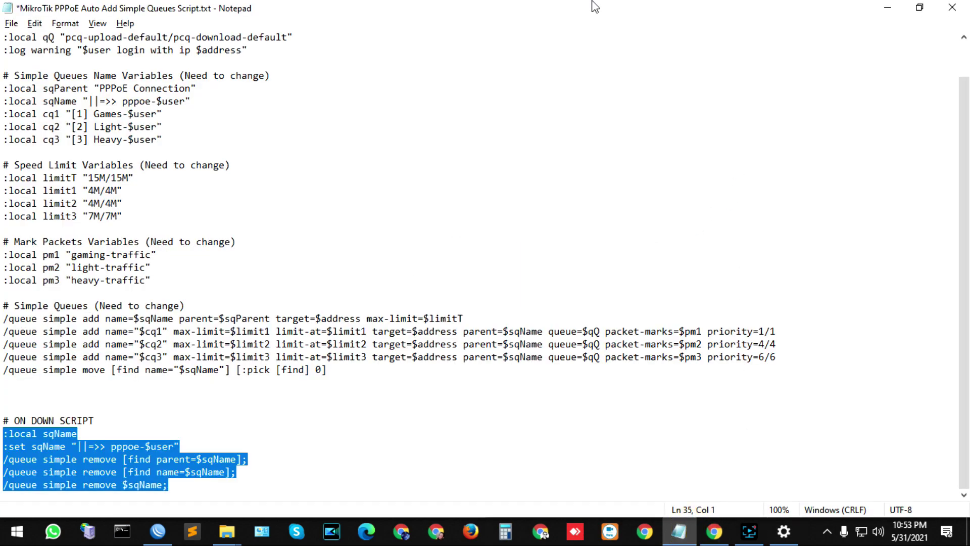
{"action": "key", "text": "super+Right"}
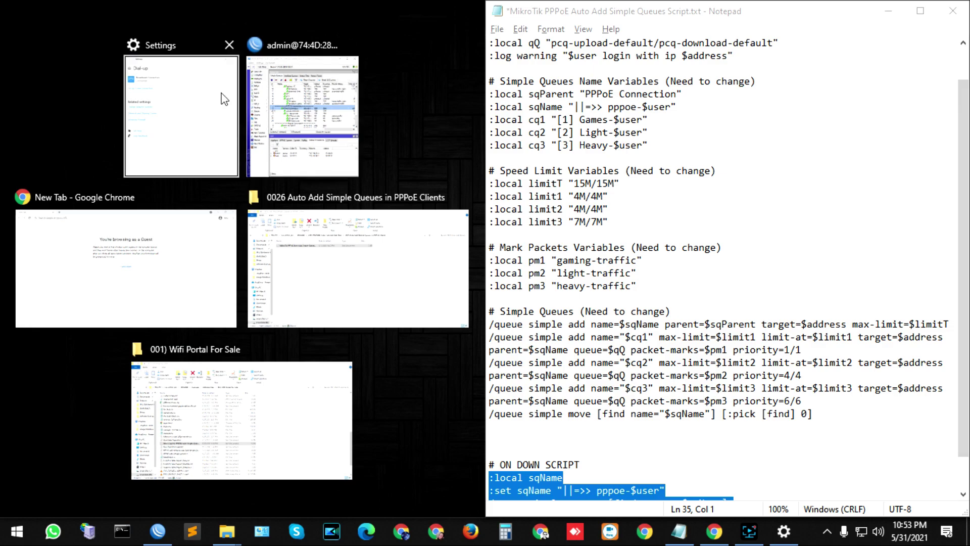
{"action": "left_click", "coordinate": [303, 116]}
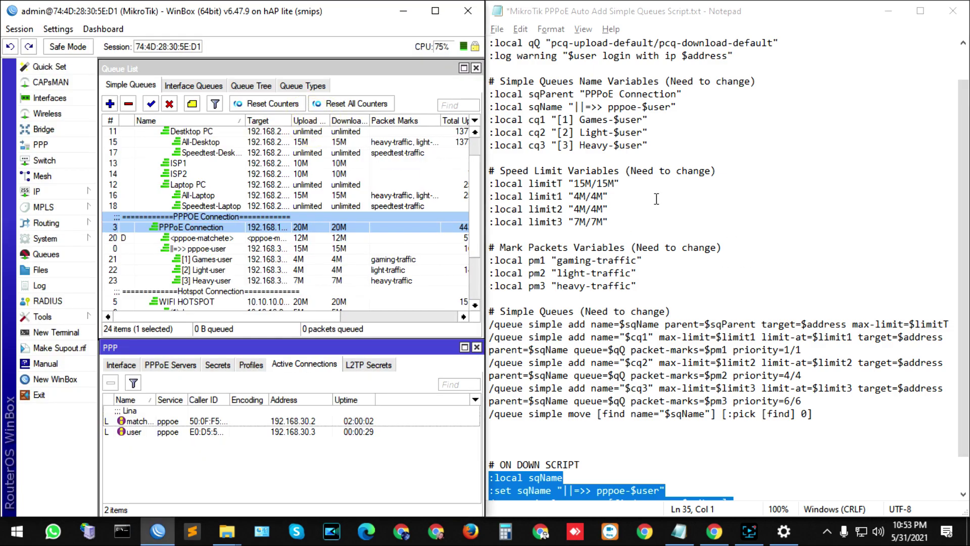
Step: Highlight the script's limitT 15M/15M, limit1 4M/4M and limit2 7M/7M speed-limit lines
{"action": "scroll", "coordinate": [619, 217], "scroll_direction": "up", "scroll_amount": 1}
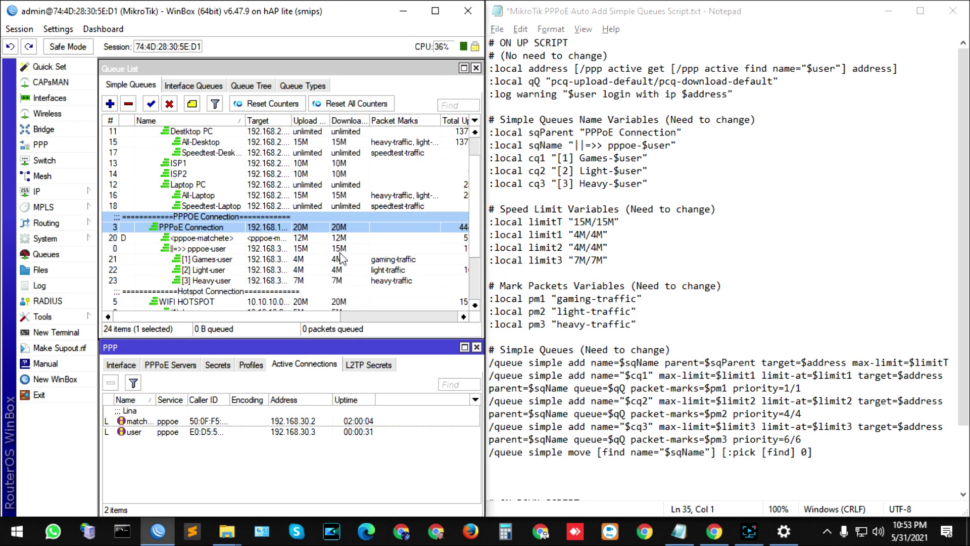
{"action": "left_click", "coordinate": [610, 222]}
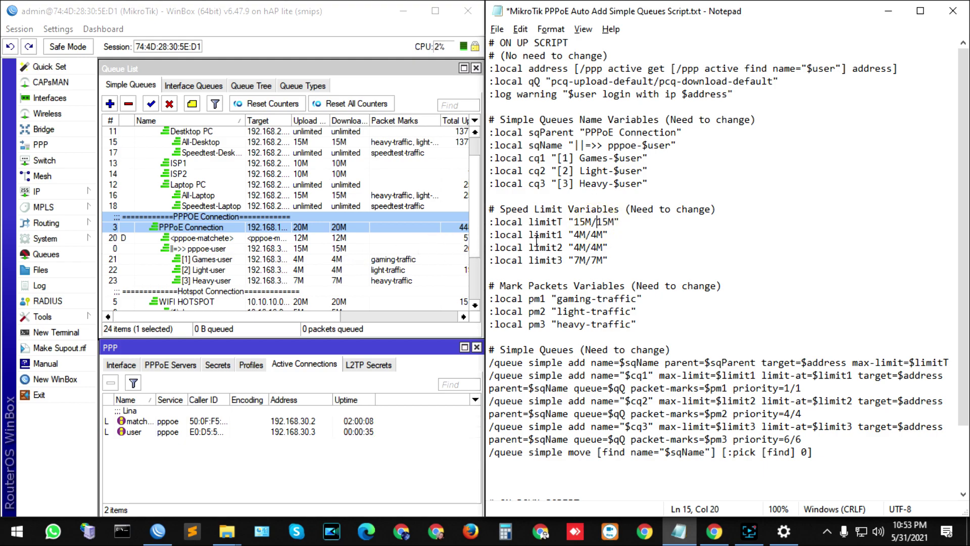
{"action": "left_click", "coordinate": [583, 235]}
{"action": "left_click", "coordinate": [563, 248]}
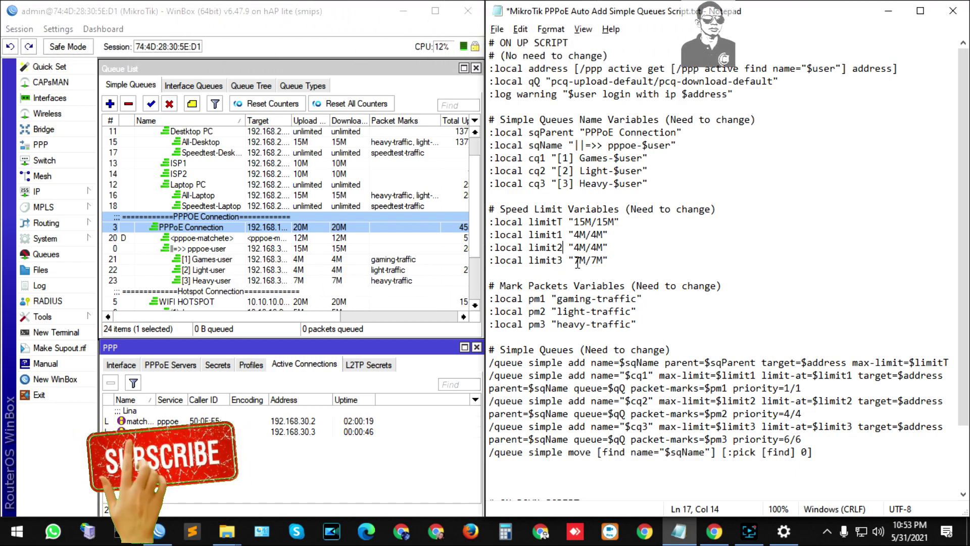
{"action": "scroll", "coordinate": [616, 283], "scroll_direction": "down", "scroll_amount": 2}
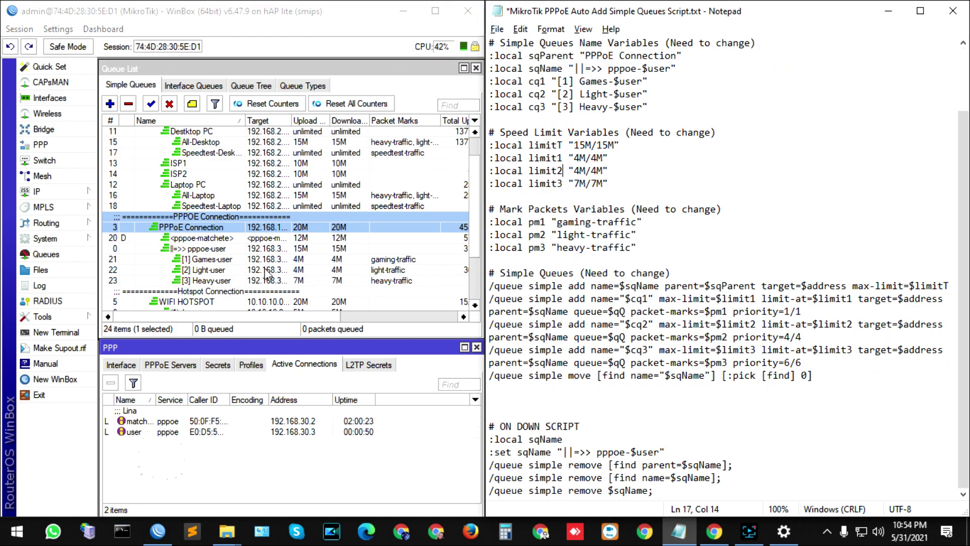
{"action": "left_click", "coordinate": [185, 250]}
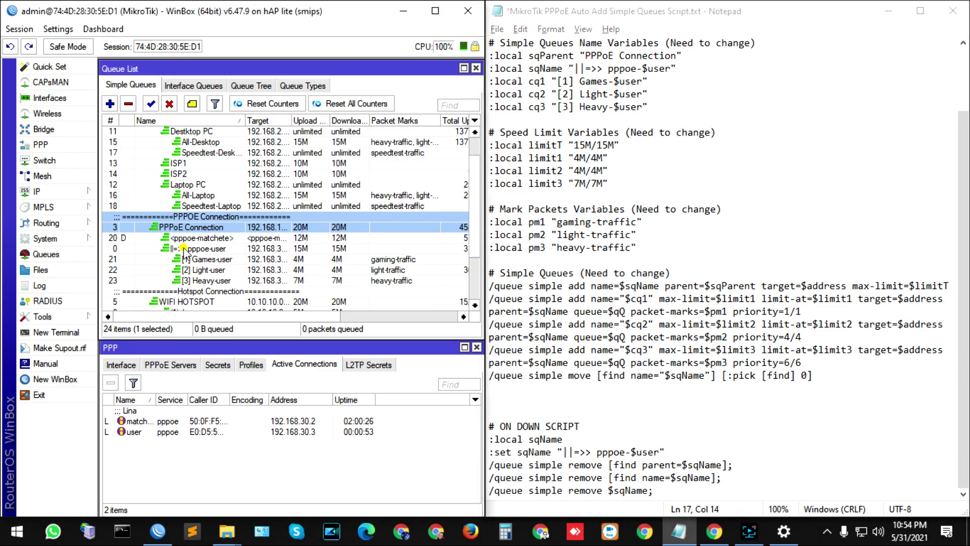
{"action": "left_click", "coordinate": [214, 263]}
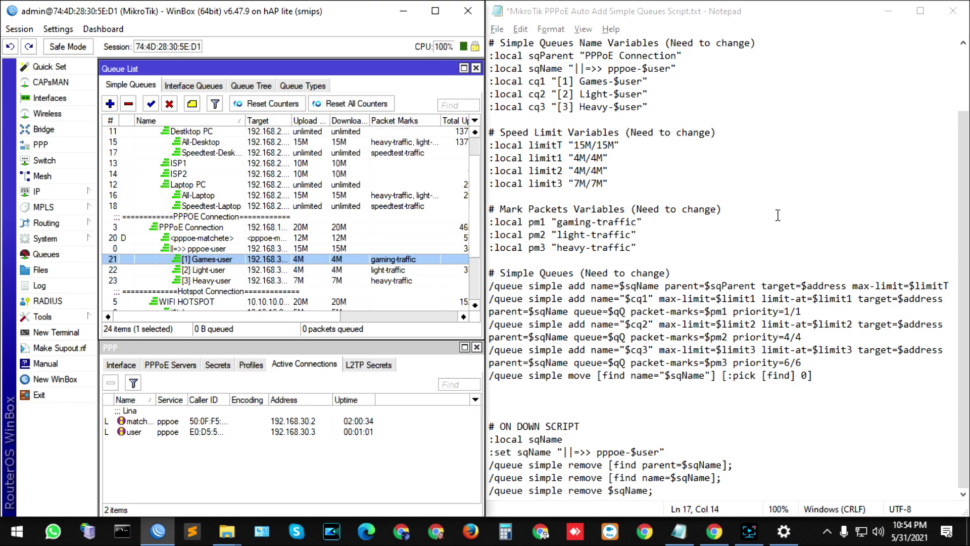
{"action": "left_click", "coordinate": [661, 247]}
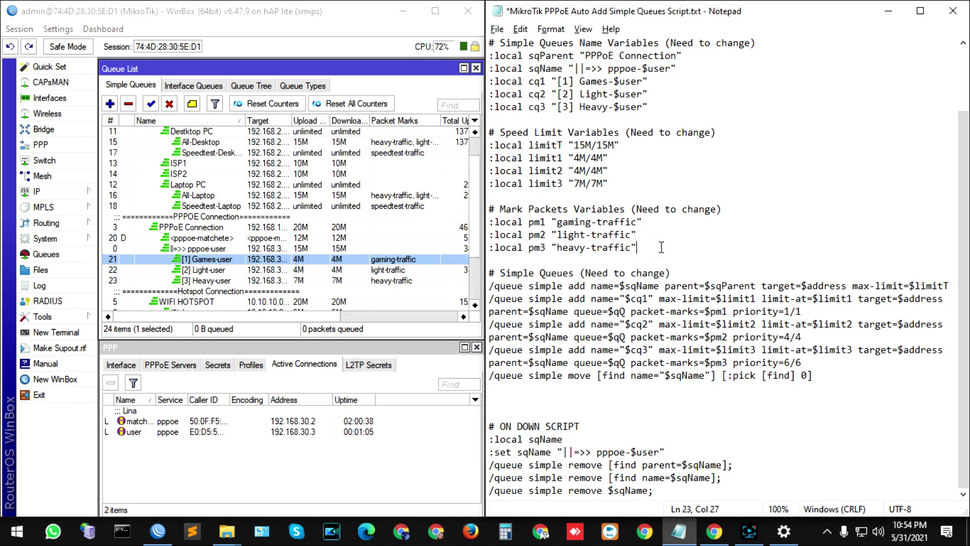
{"action": "key", "text": "alt+Tab"}
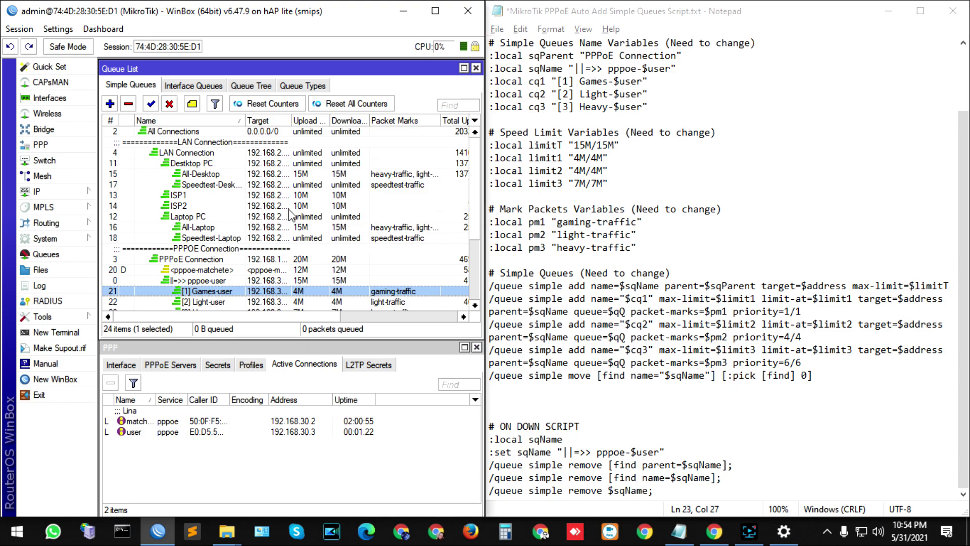
{"action": "scroll", "coordinate": [295, 222], "scroll_direction": "down", "scroll_amount": 1}
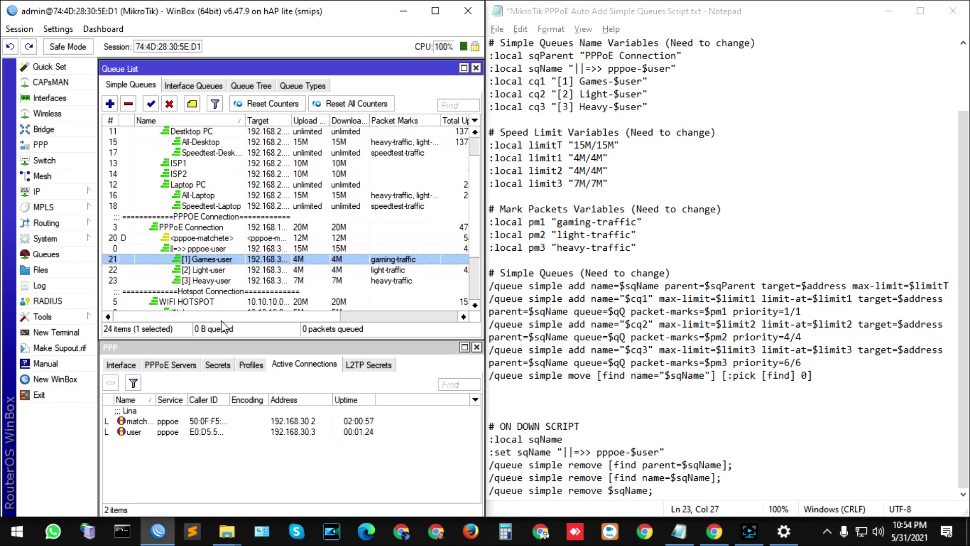
{"action": "mouse_move", "coordinate": [222, 318]}
{"action": "left_mouse_down"}
{"action": "mouse_move", "coordinate": [262, 319]}
{"action": "mouse_move", "coordinate": [220, 319]}
{"action": "left_mouse_up"}
{"action": "scroll", "coordinate": [620, 199], "scroll_direction": "up", "scroll_amount": 2}
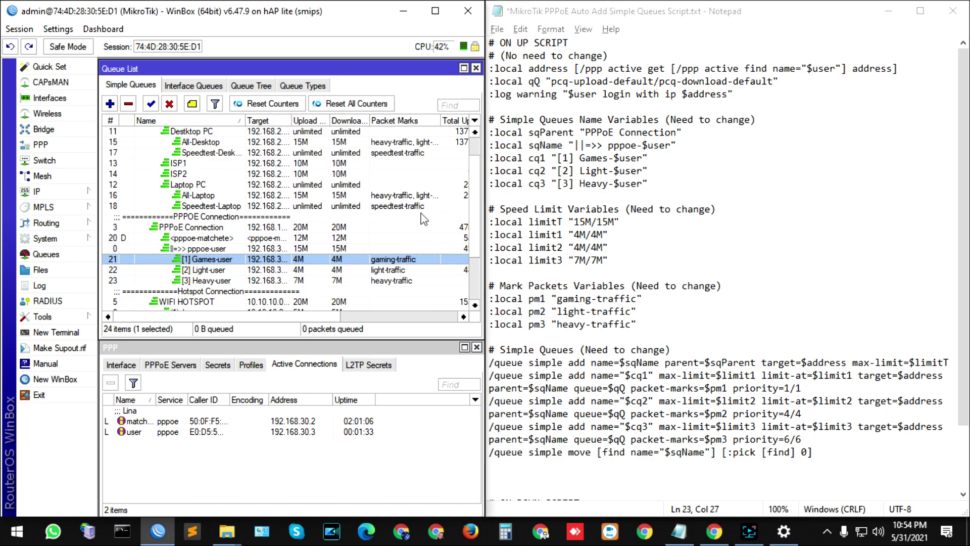
{"action": "scroll", "coordinate": [419, 226], "scroll_direction": "down", "scroll_amount": 1}
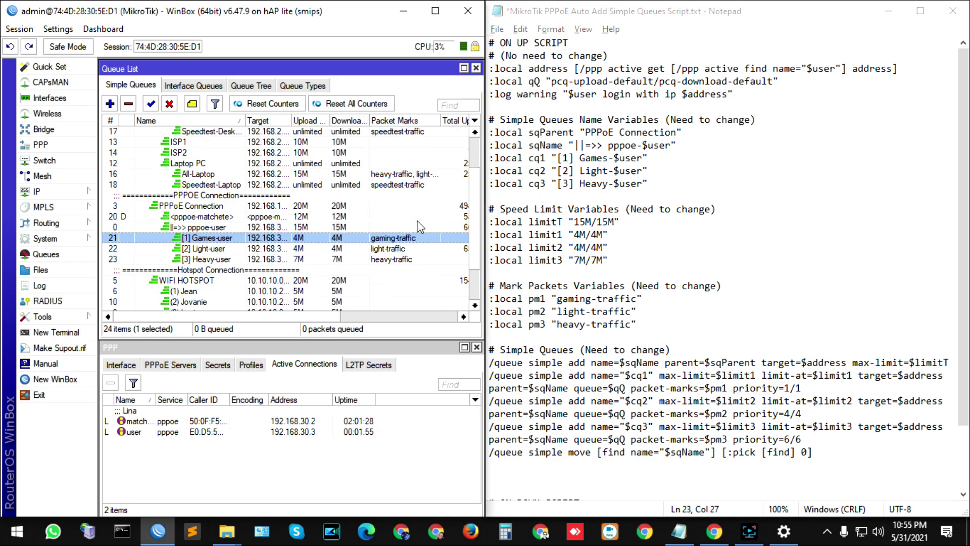